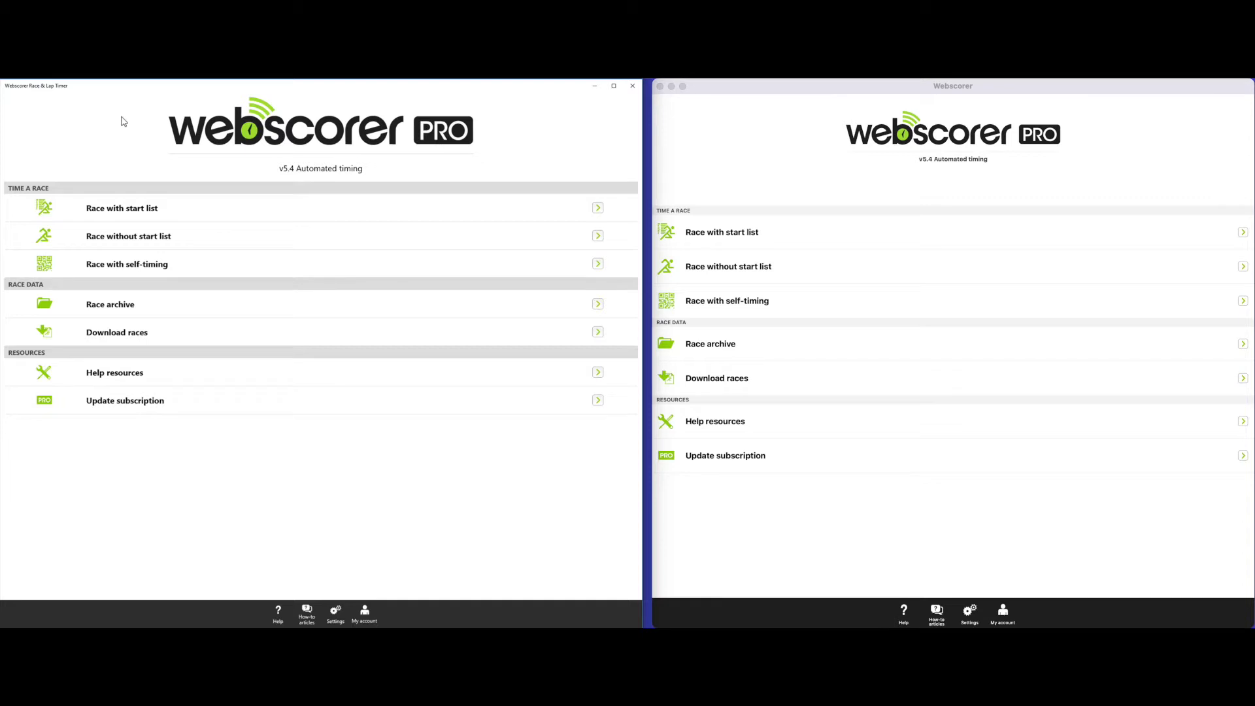
# Start a race with an app-created start list named 'Webscorer 5K' and continue to Lap Setup.
pyautogui.click(131, 210)
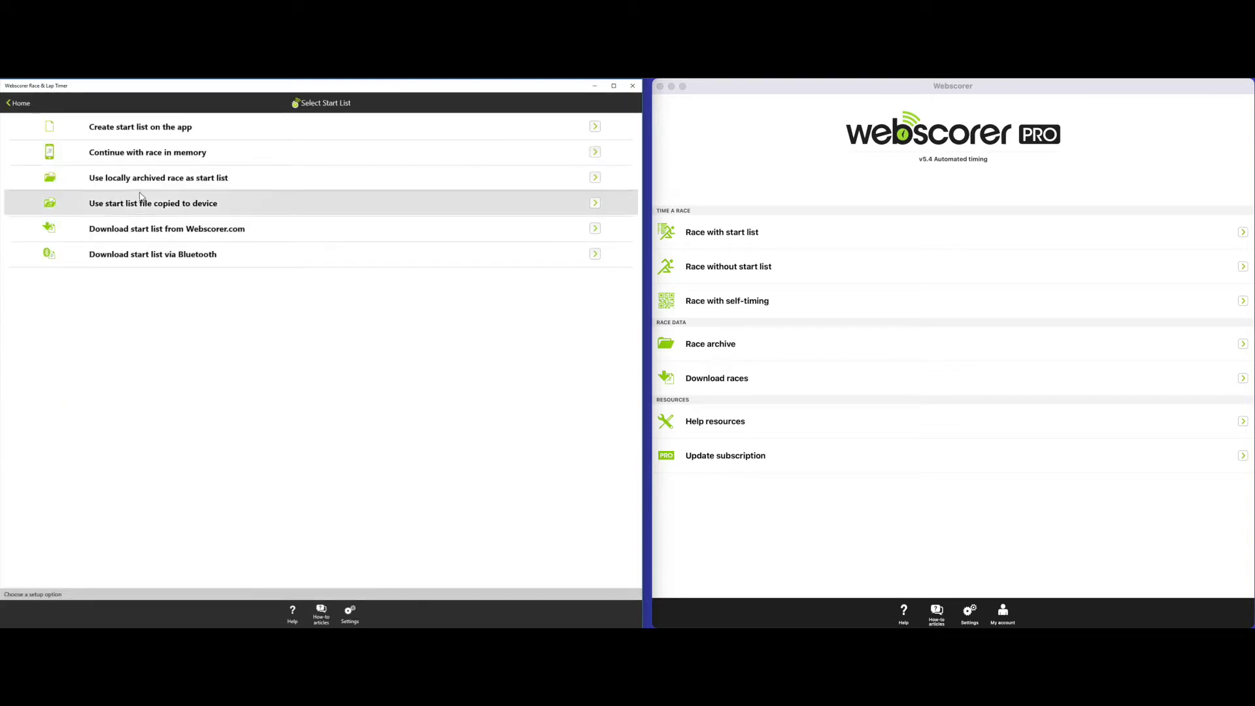
pyautogui.click(158, 128)
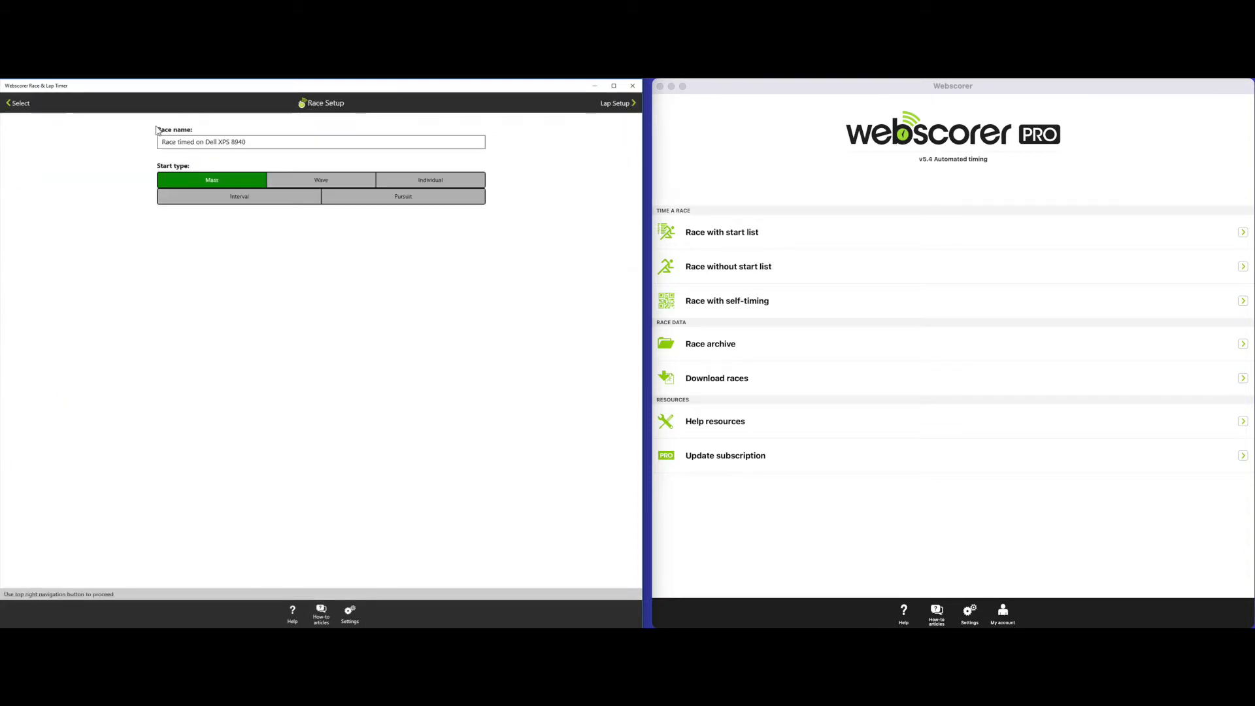
pyautogui.doubleClick(180, 141)
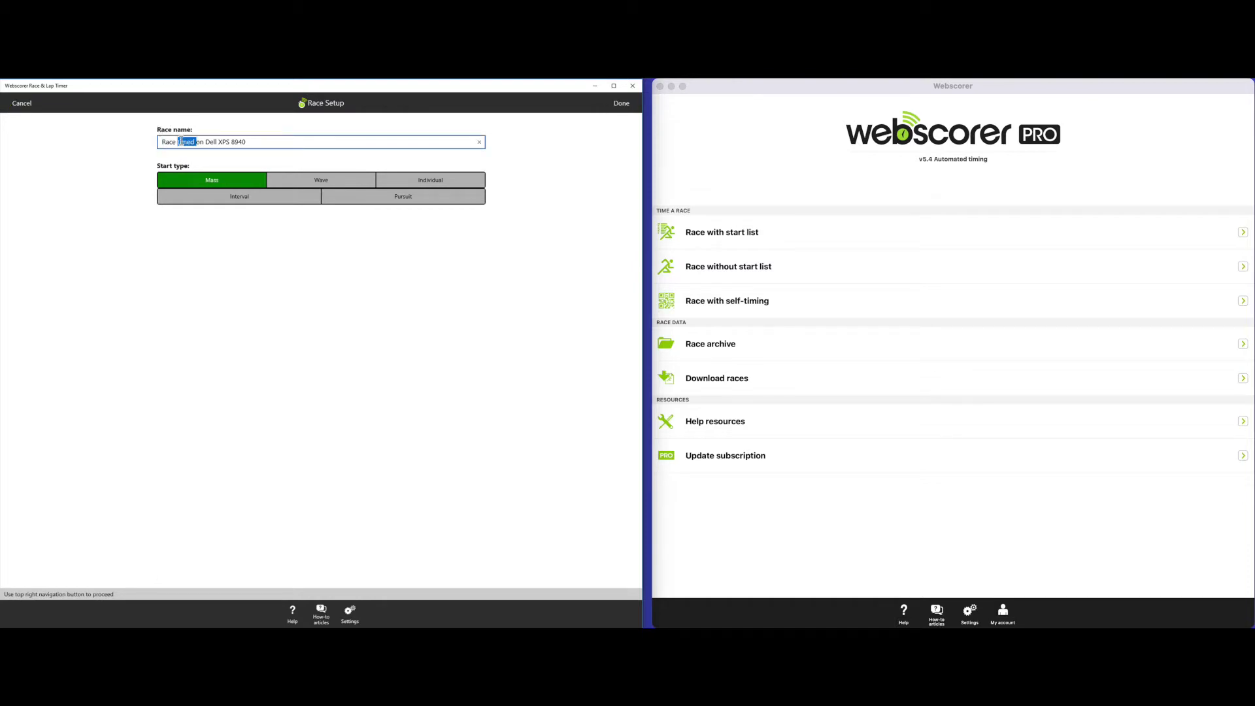
pyautogui.tripleClick(180, 141)
pyautogui.write('Webscorer 5K')
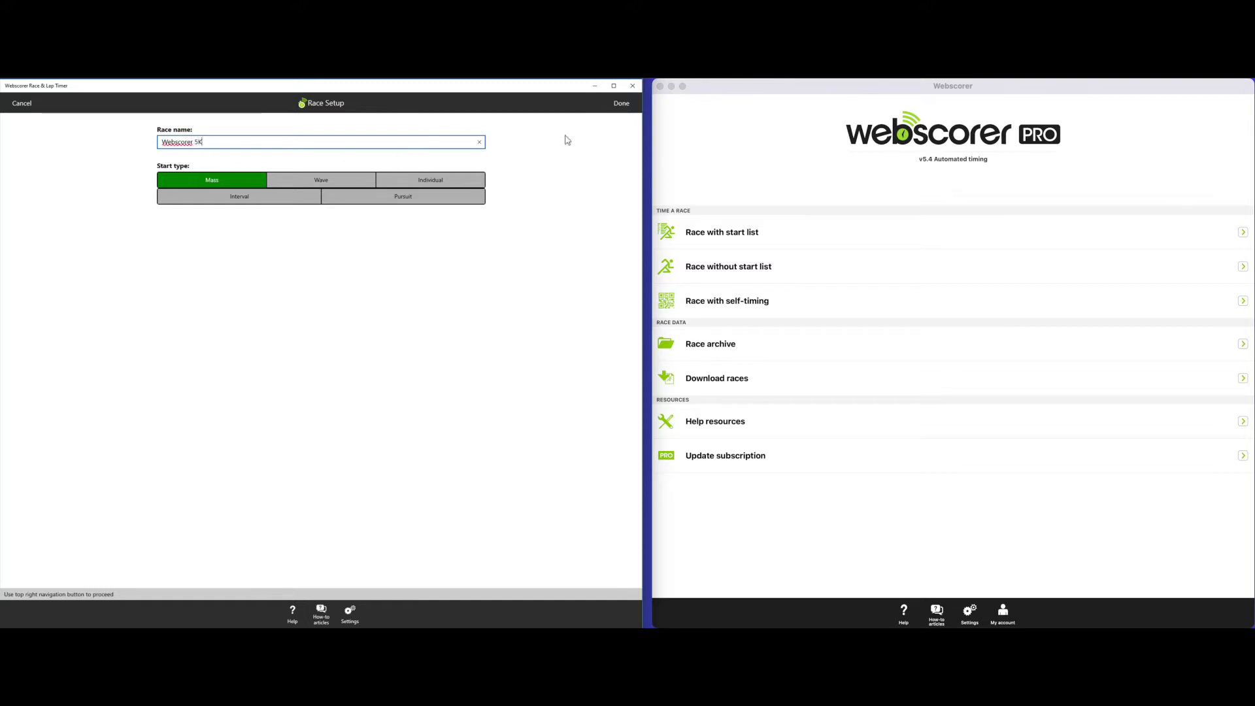
pyautogui.click(618, 106)
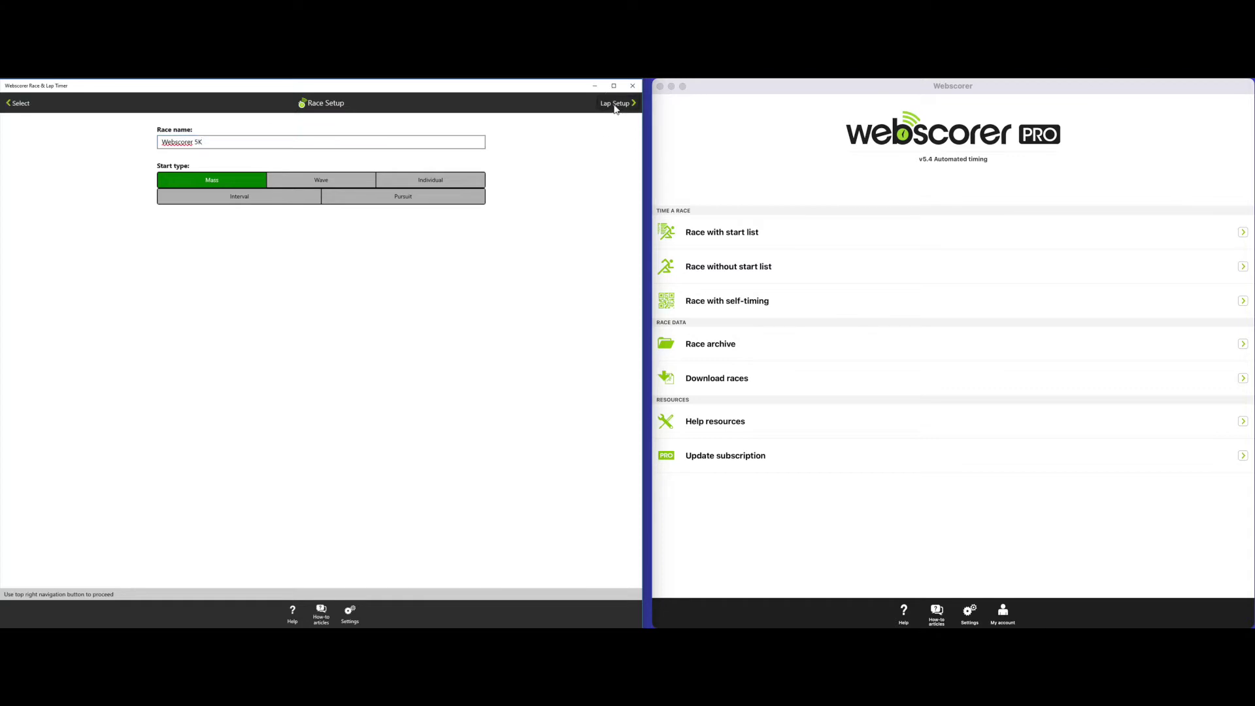
pyautogui.click(615, 106)
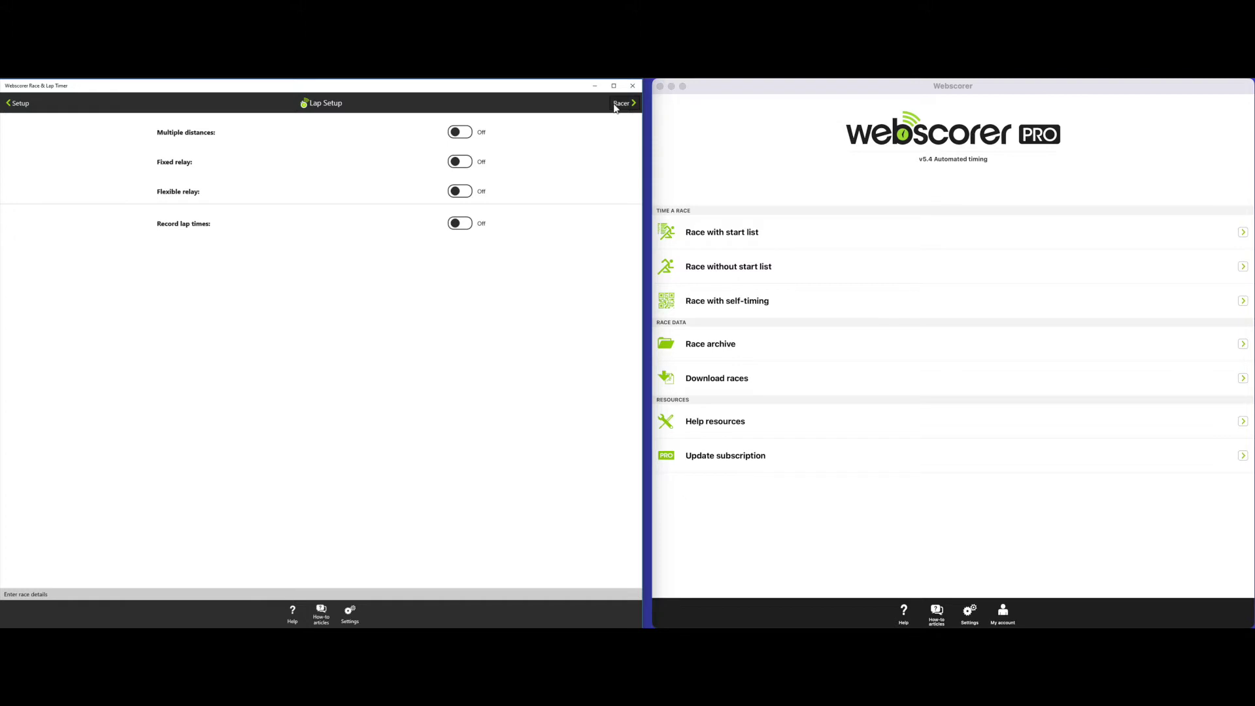
# Turn Bib number on in Racer setup, then pass Hardware and Options to the Name List.
pyautogui.click(617, 104)
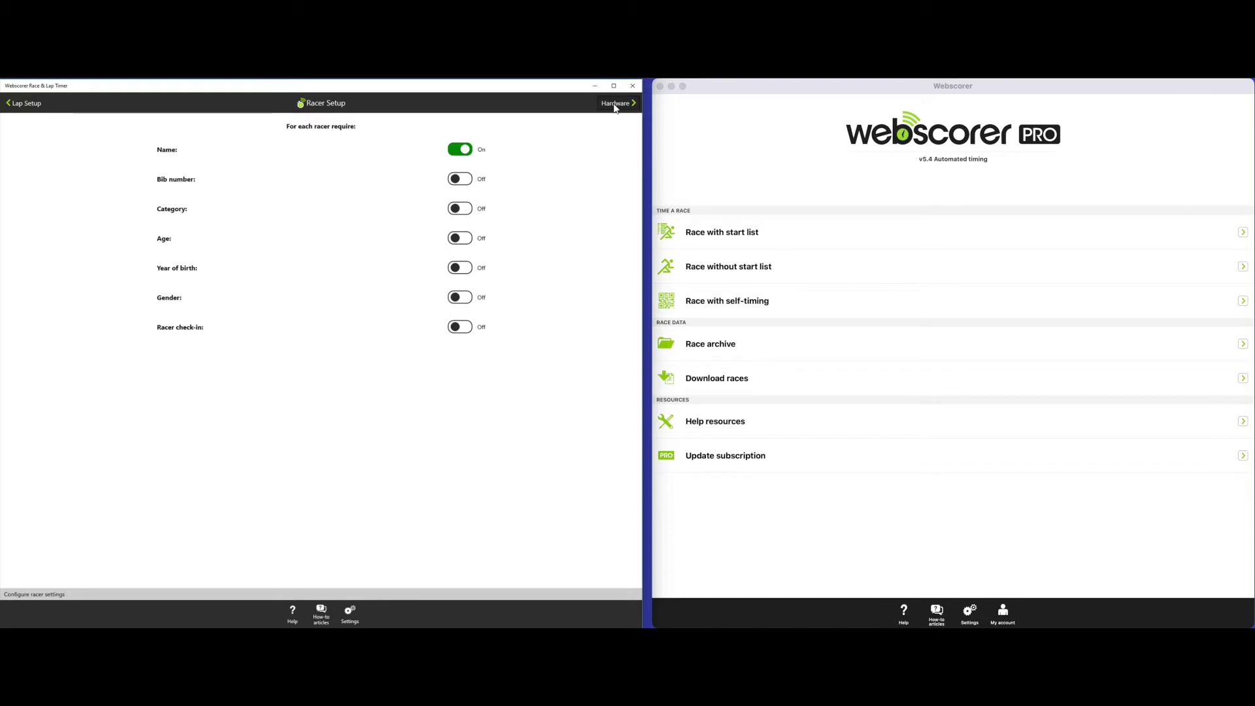
pyautogui.click(464, 182)
pyautogui.click(617, 103)
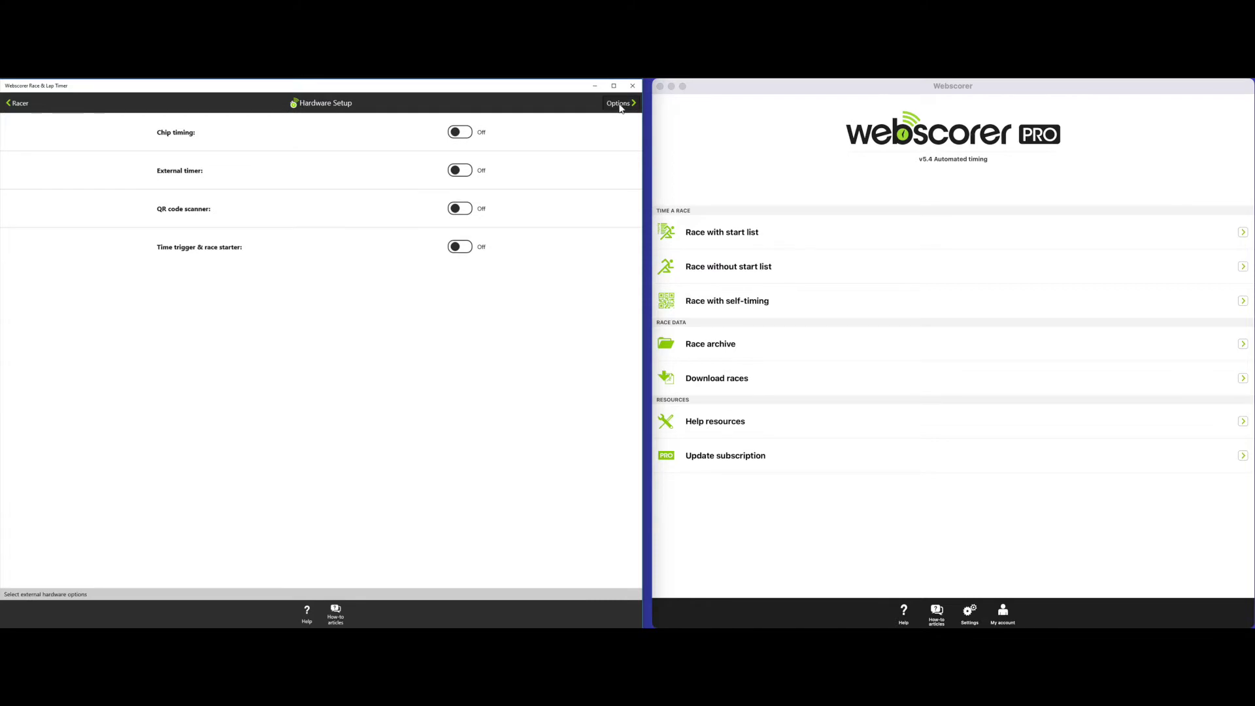
pyautogui.click(619, 104)
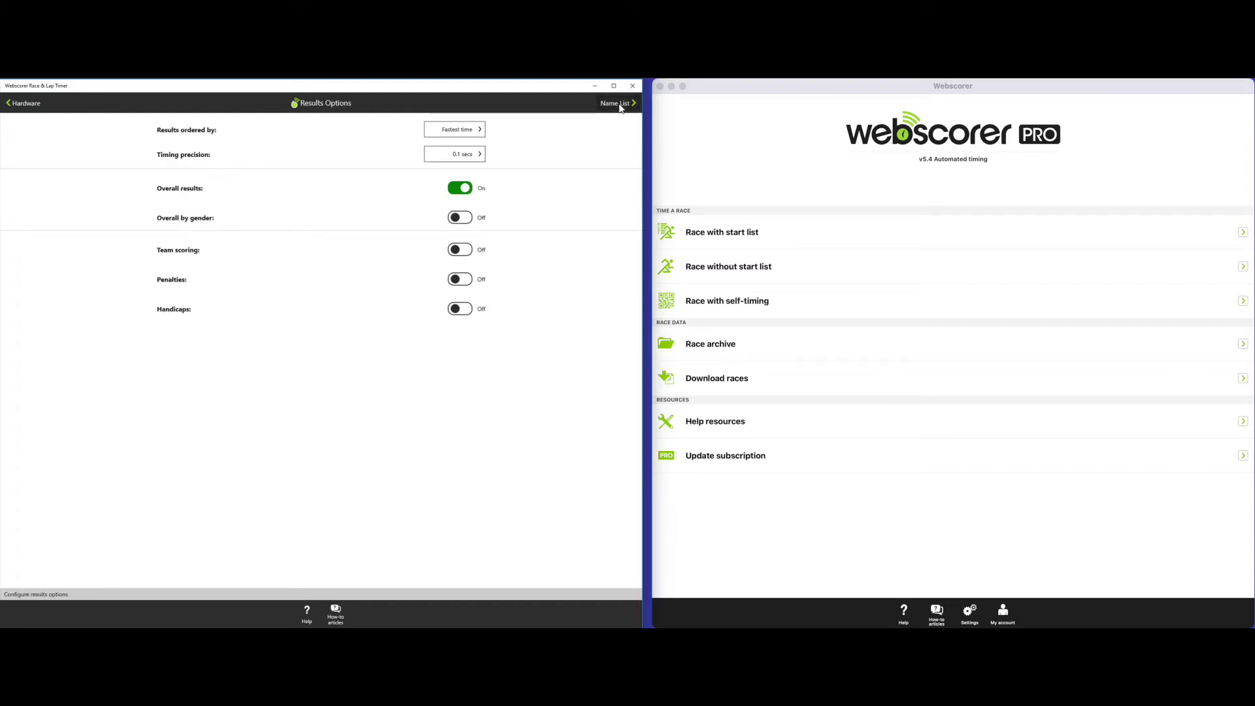
pyautogui.click(618, 104)
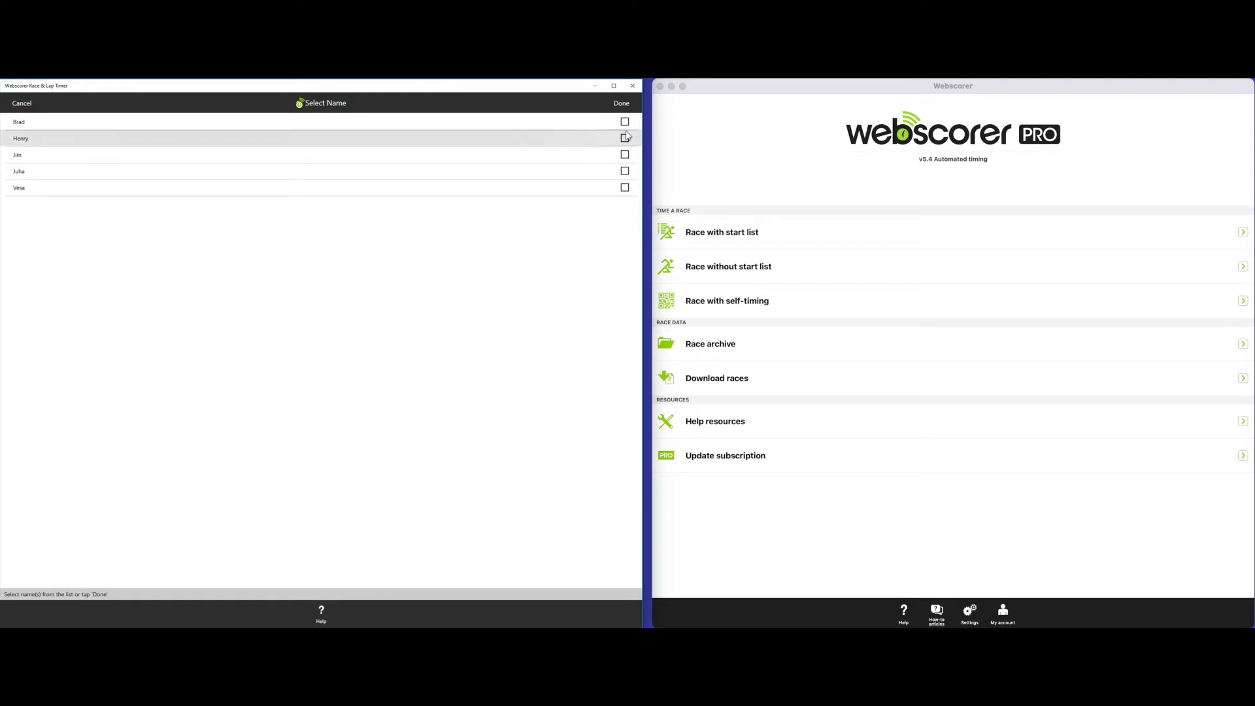
# Tick all five saved racers in Select Name and confirm them as the start list.
pyautogui.click(625, 122)
pyautogui.click(625, 138)
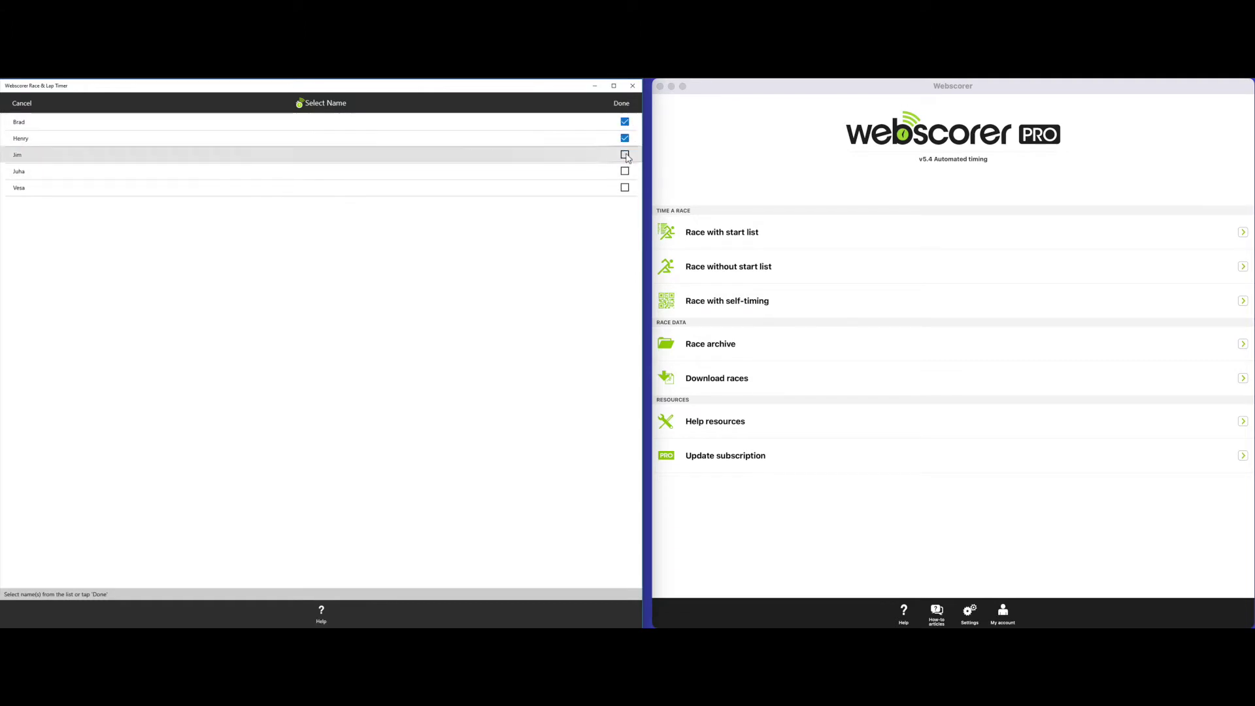
pyautogui.click(625, 154)
pyautogui.click(625, 171)
pyautogui.click(625, 187)
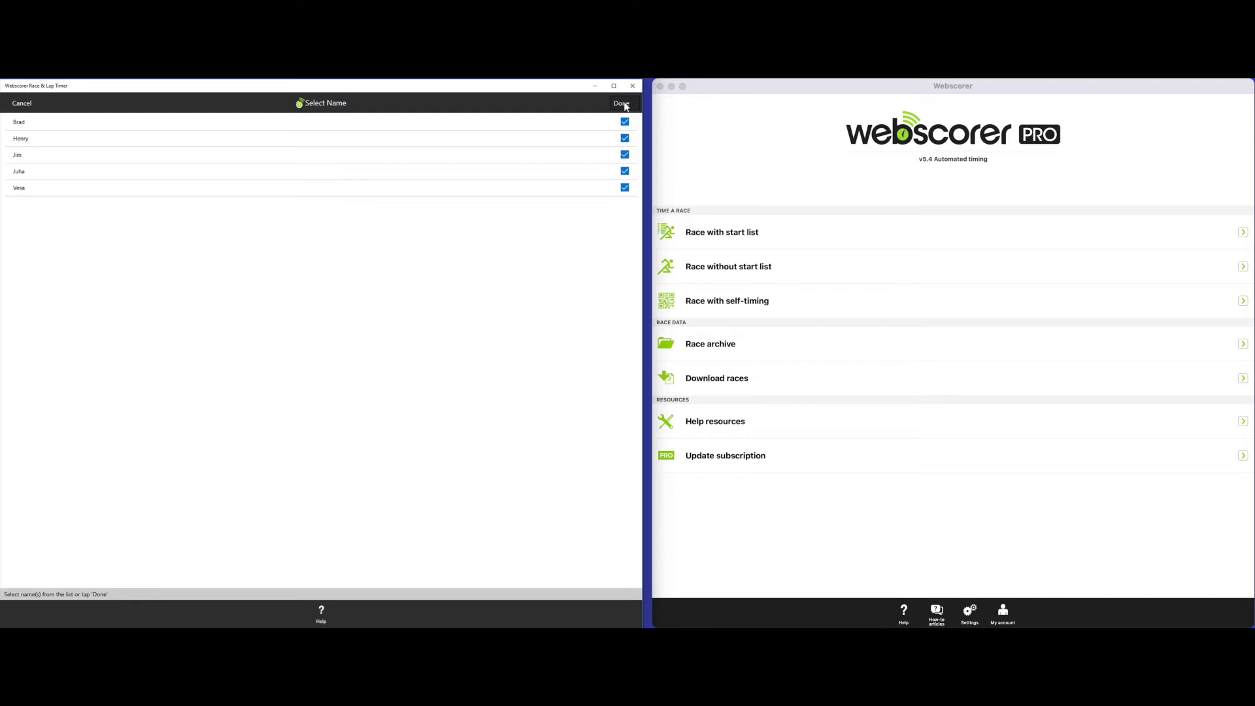
pyautogui.click(622, 103)
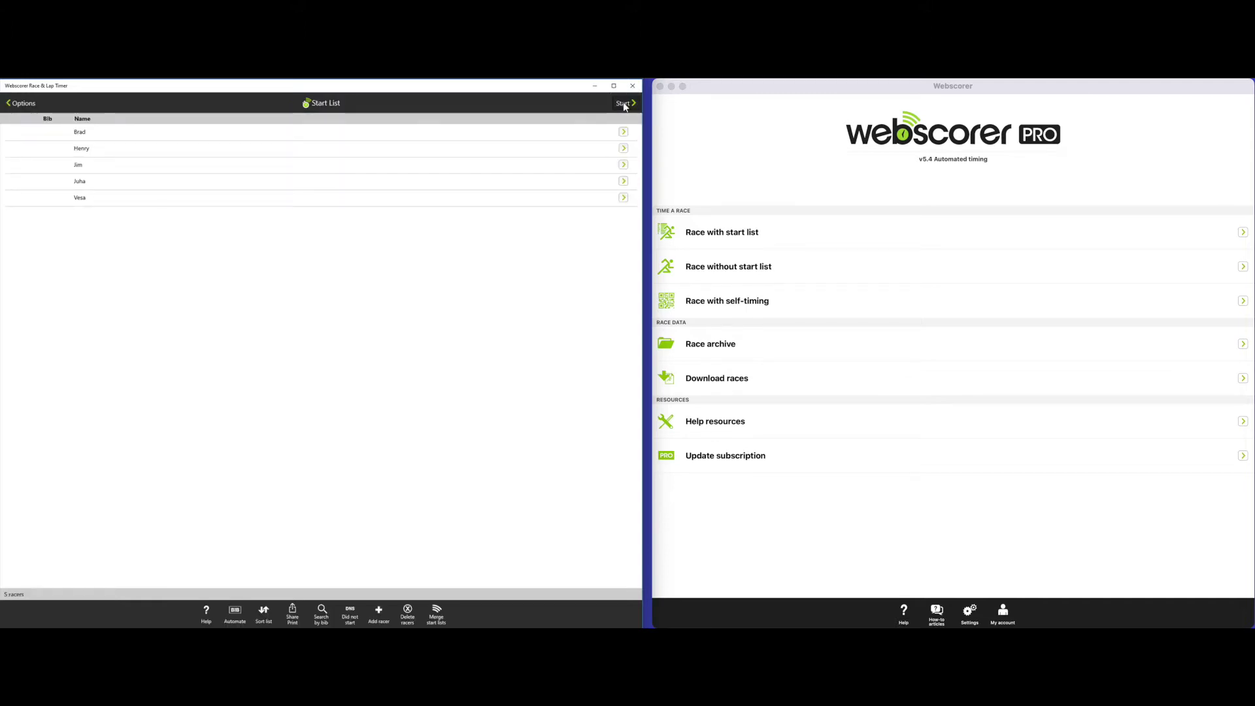
pyautogui.click(235, 615)
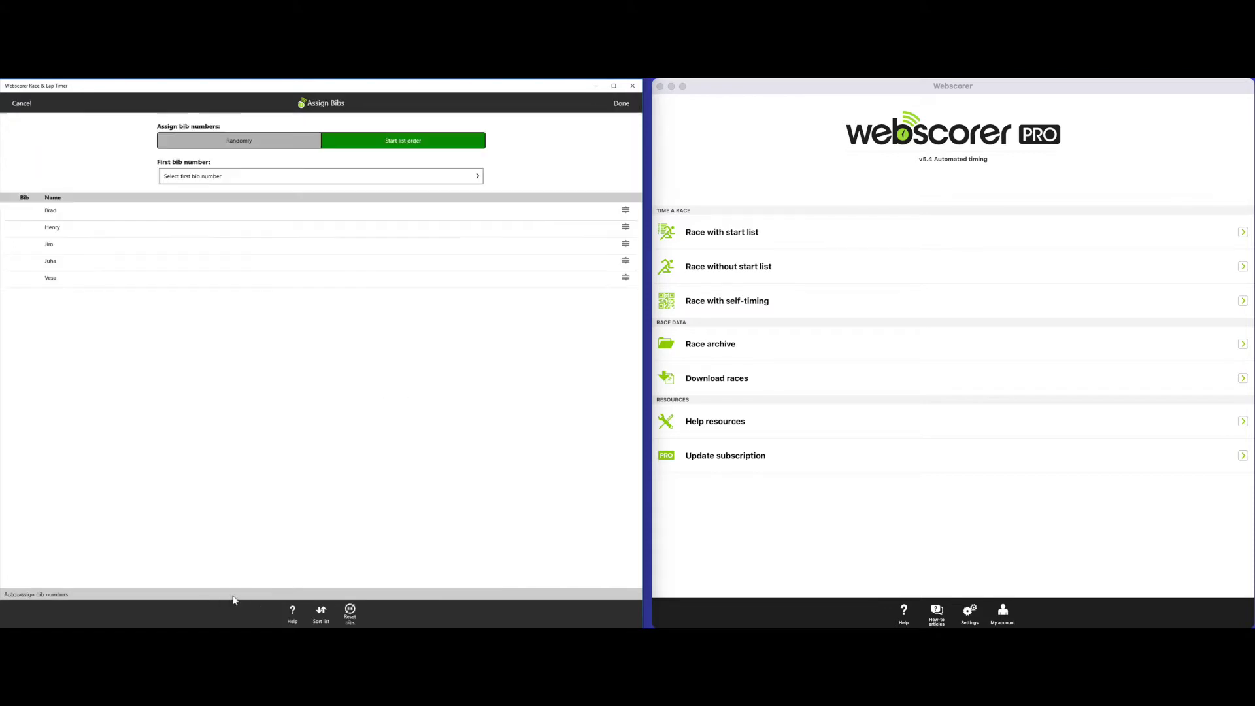
# Automatically assign bibs 1–5 starting from 1, then proceed to the Race Start screen.
pyautogui.click(325, 178)
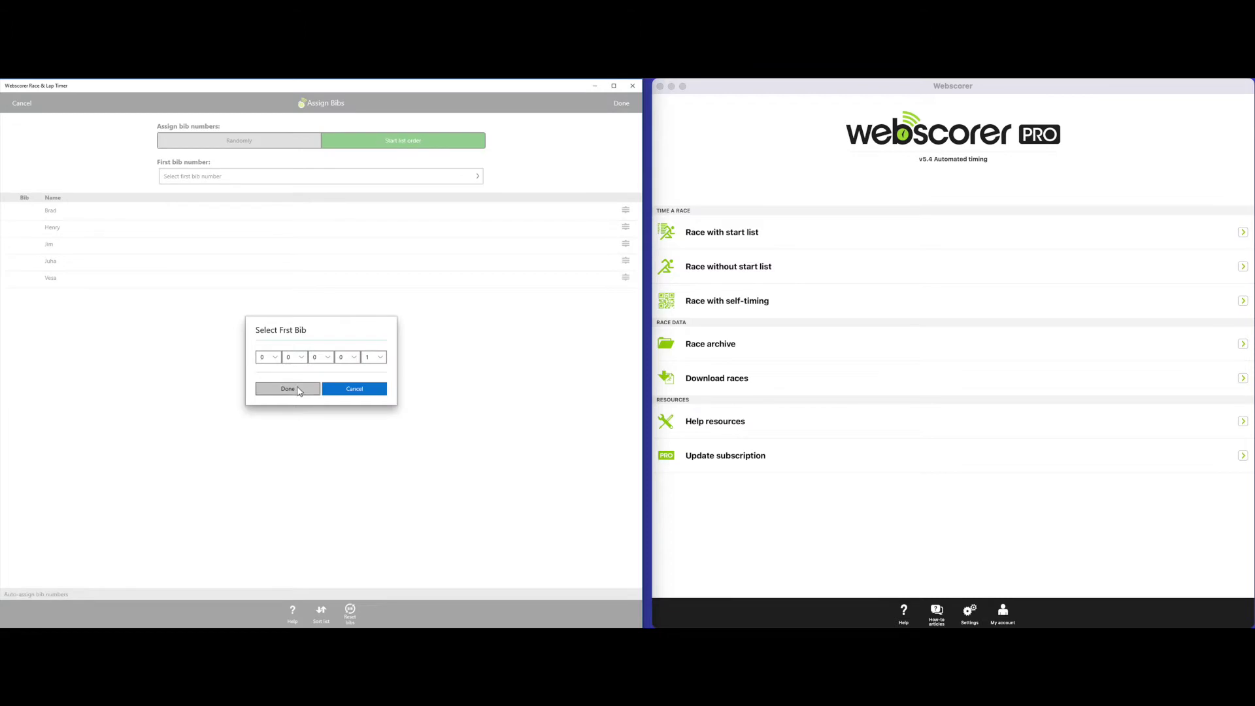
pyautogui.click(289, 389)
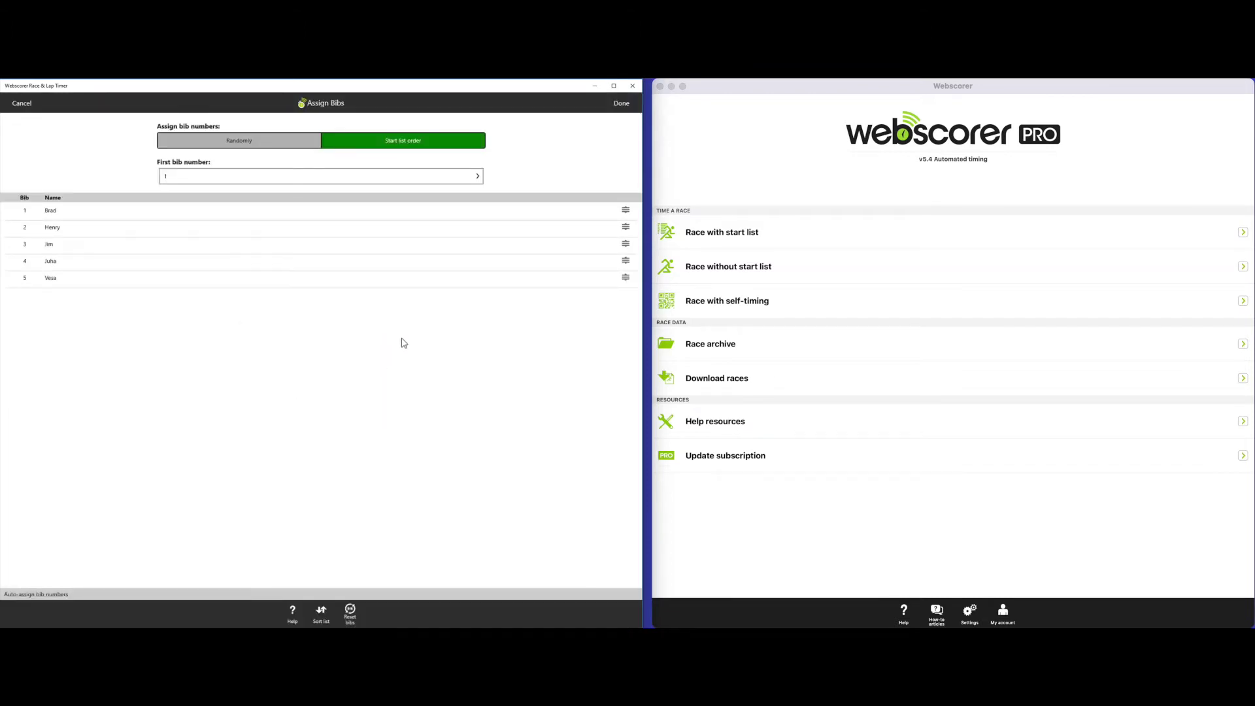
pyautogui.click(621, 104)
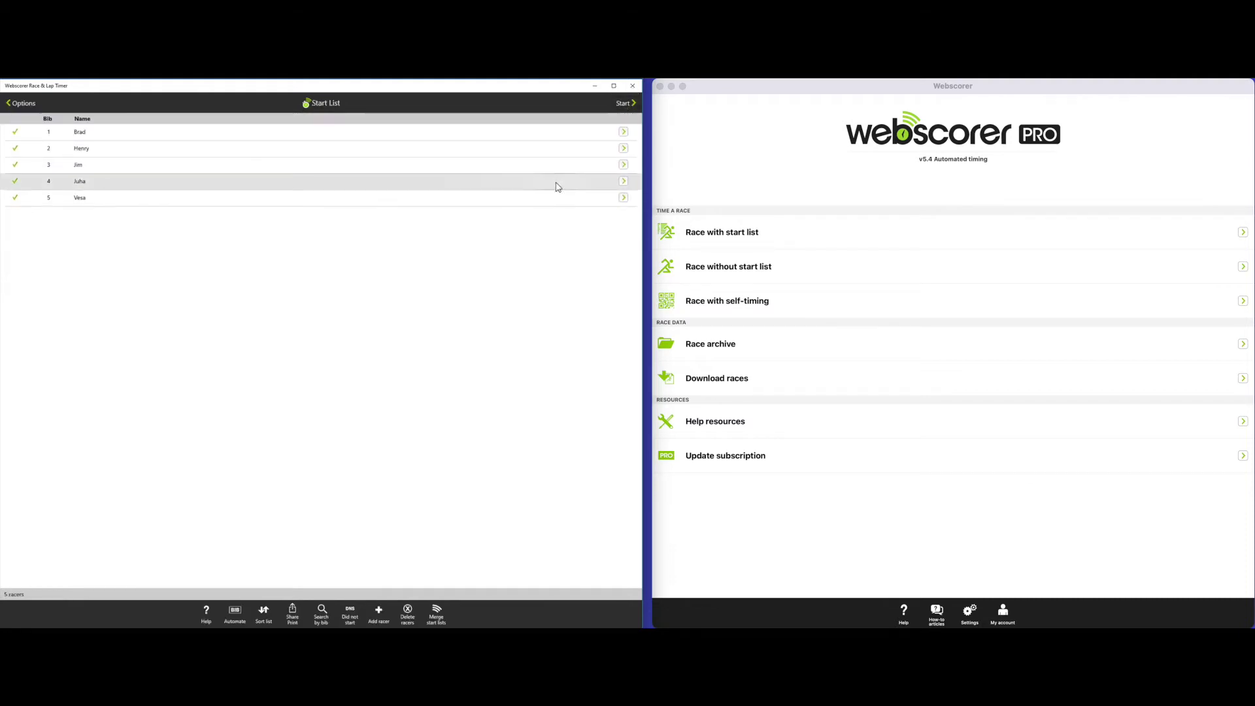
pyautogui.click(620, 105)
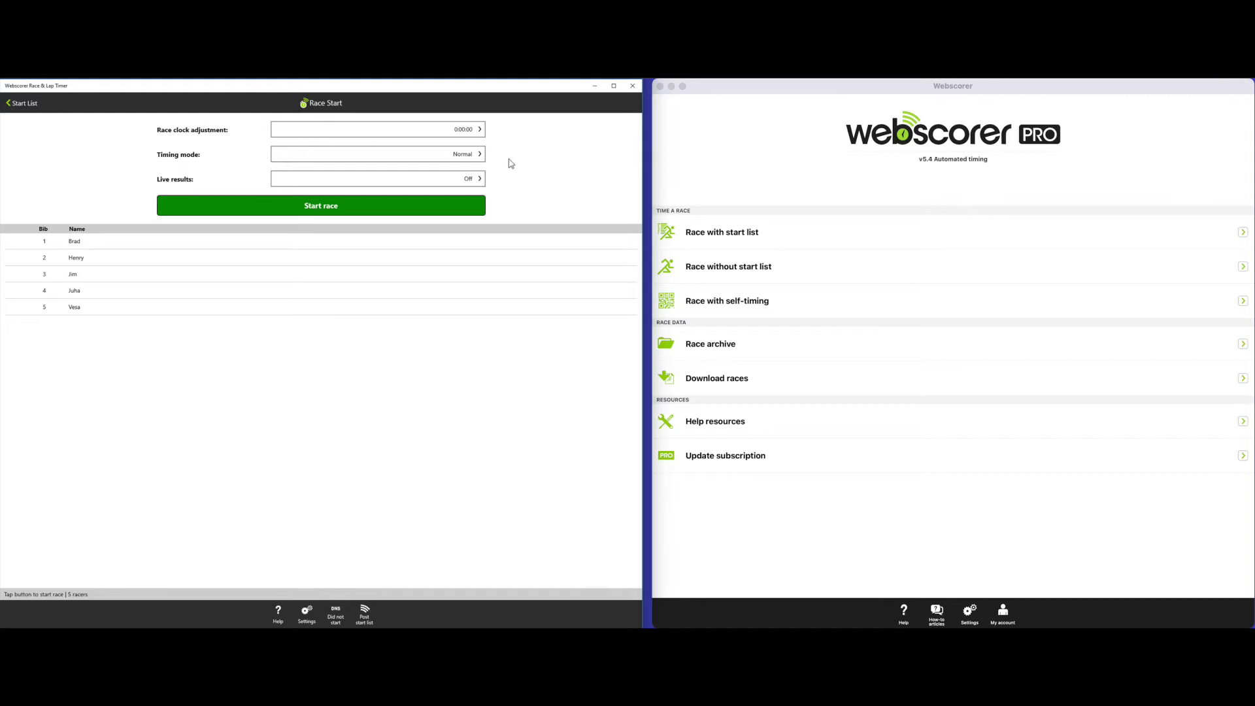
# Enable helper devices, receiving data via Webscorer.com with sync back to the helpers.
pyautogui.click(476, 158)
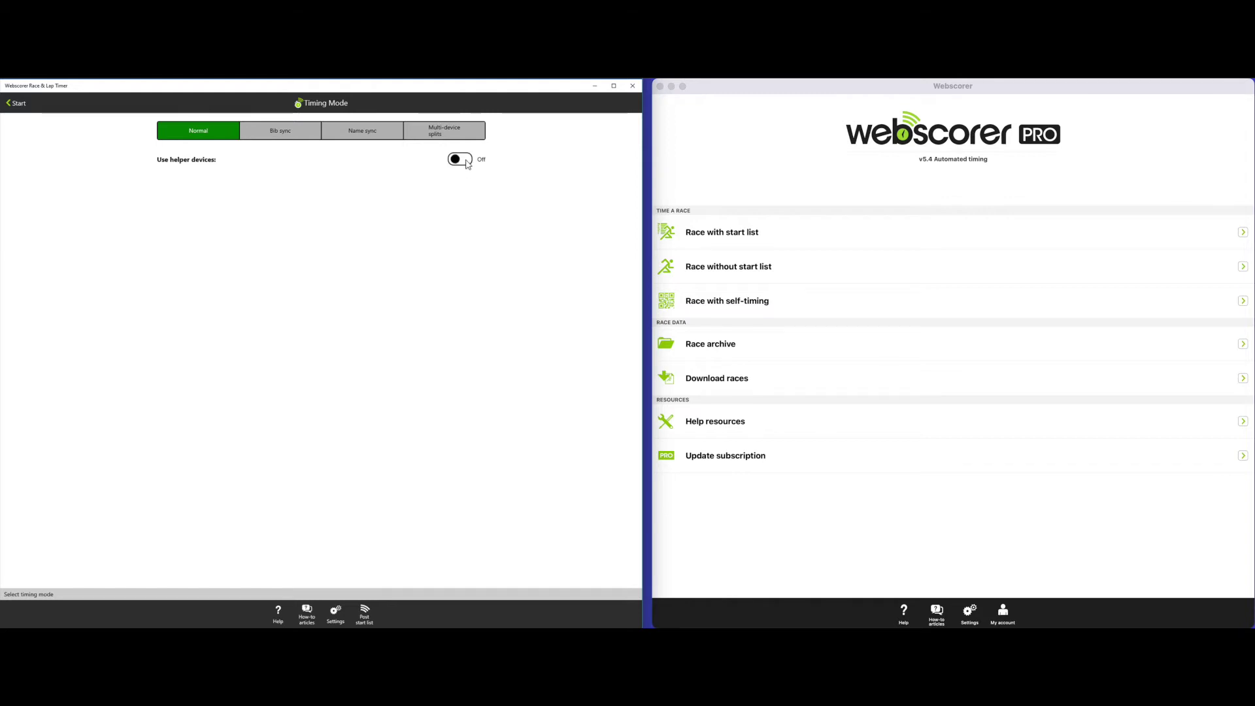
pyautogui.click(467, 160)
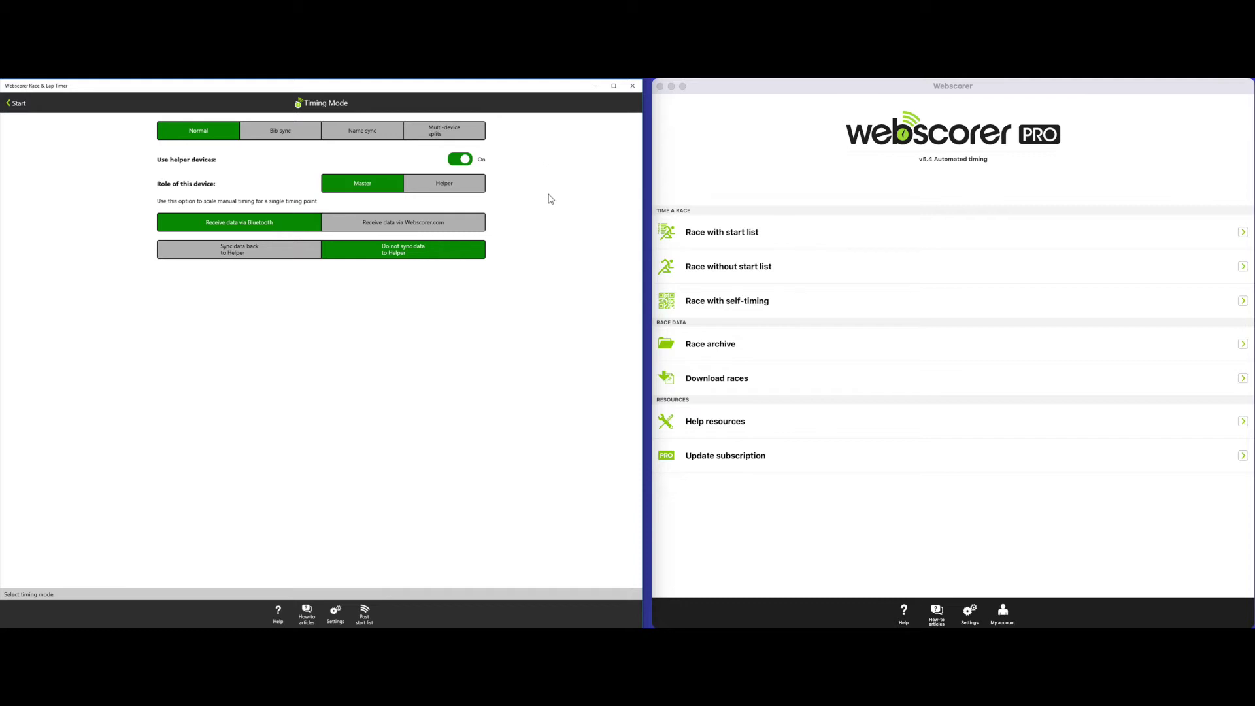
pyautogui.click(466, 225)
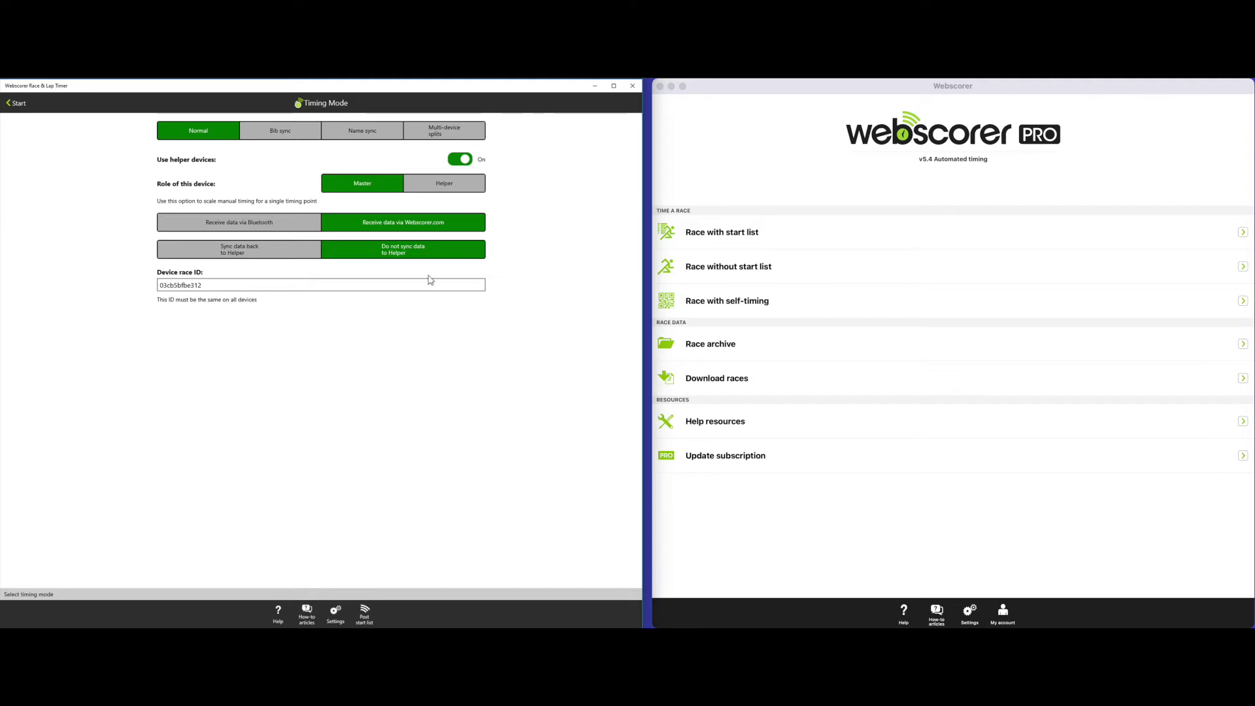
pyautogui.click(258, 253)
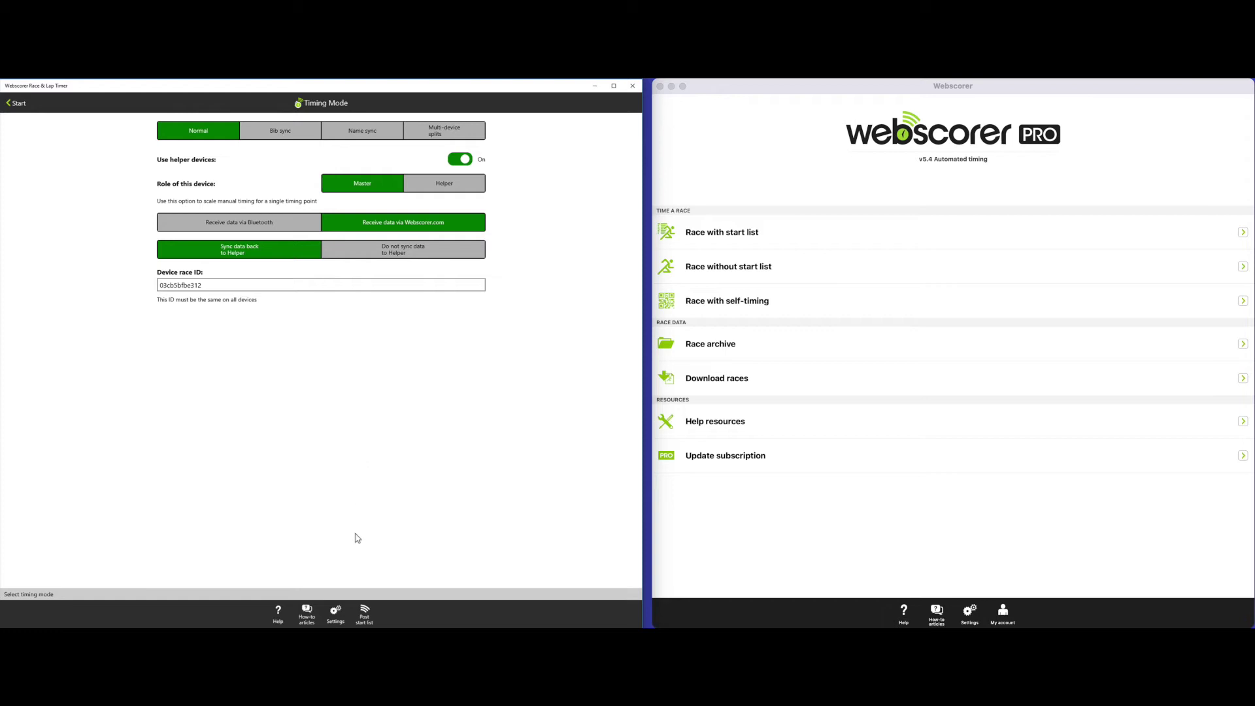
# Set the sport to Running and post the Webscorer 5K start list privately to Webscorer.com.
pyautogui.click(364, 618)
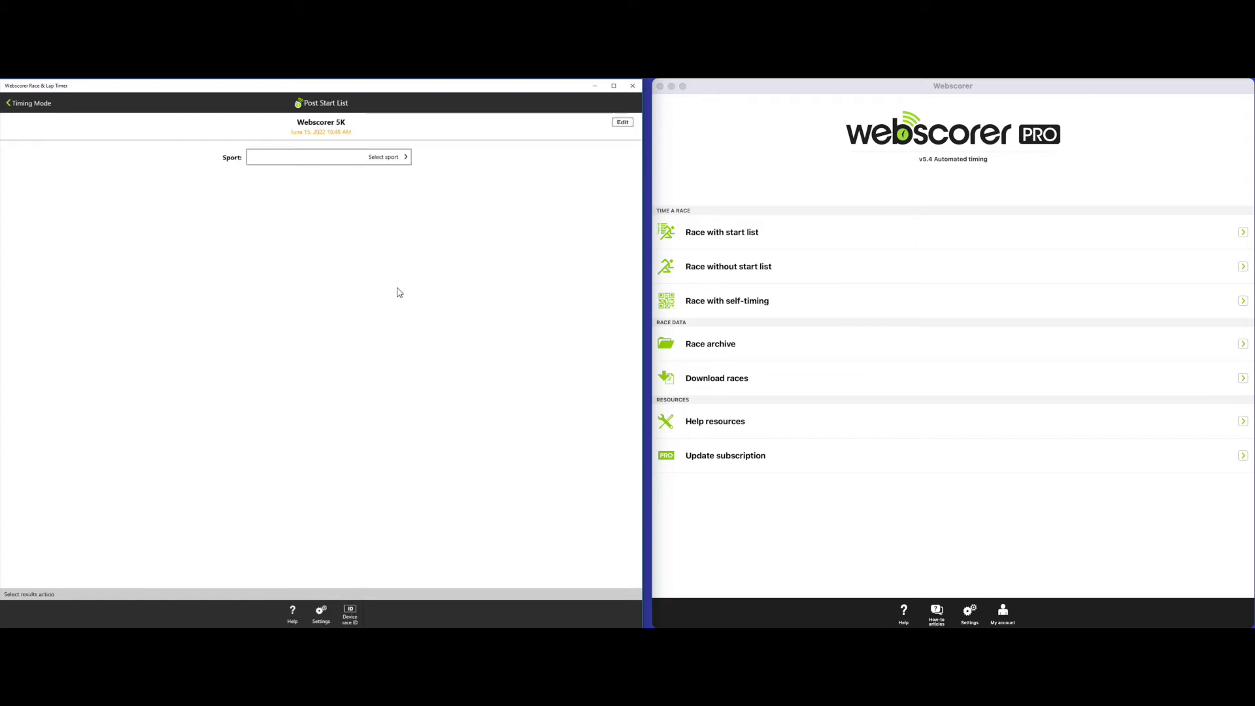
pyautogui.click(405, 158)
pyautogui.scroll(-5, 315, 390)
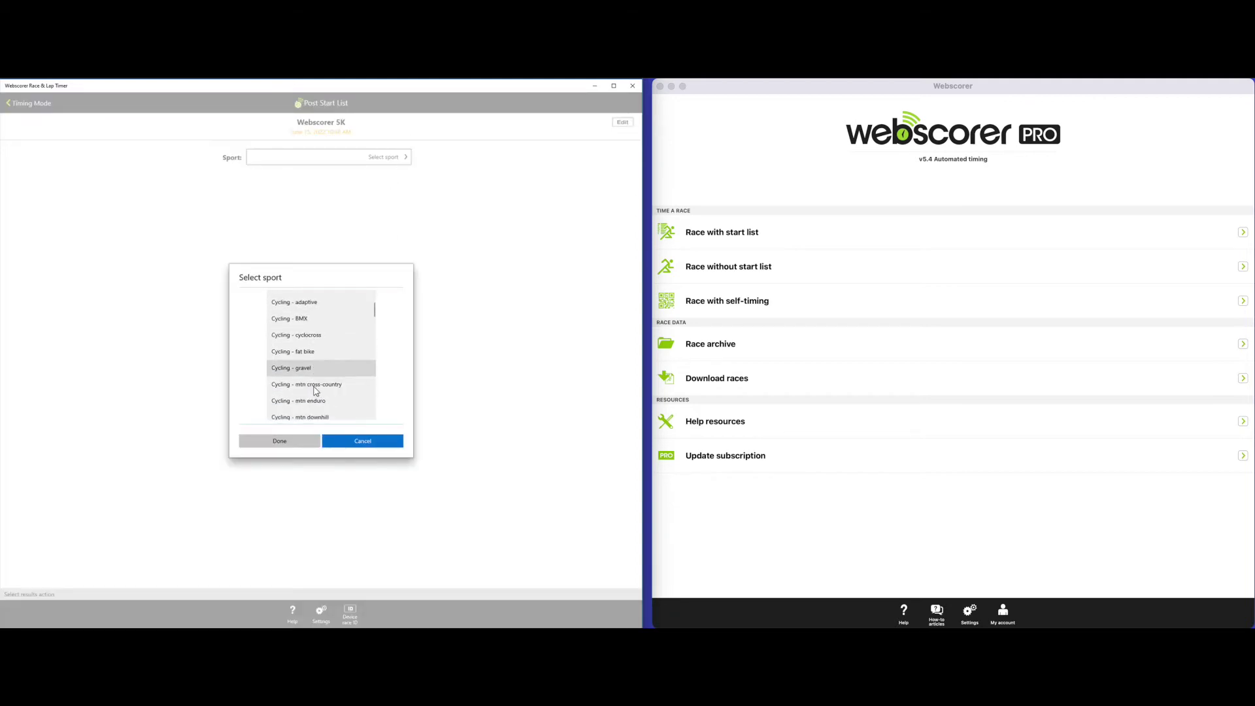
pyautogui.scroll(-15, 314, 391)
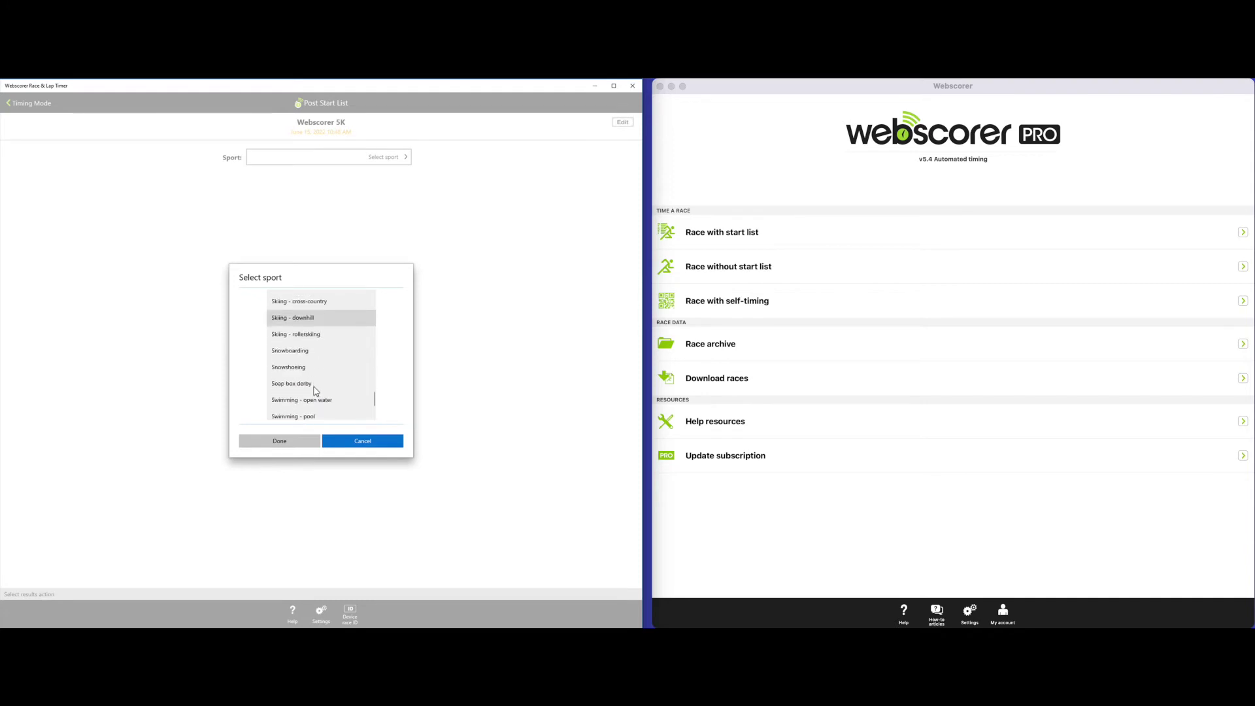
pyautogui.scroll(3, 315, 390)
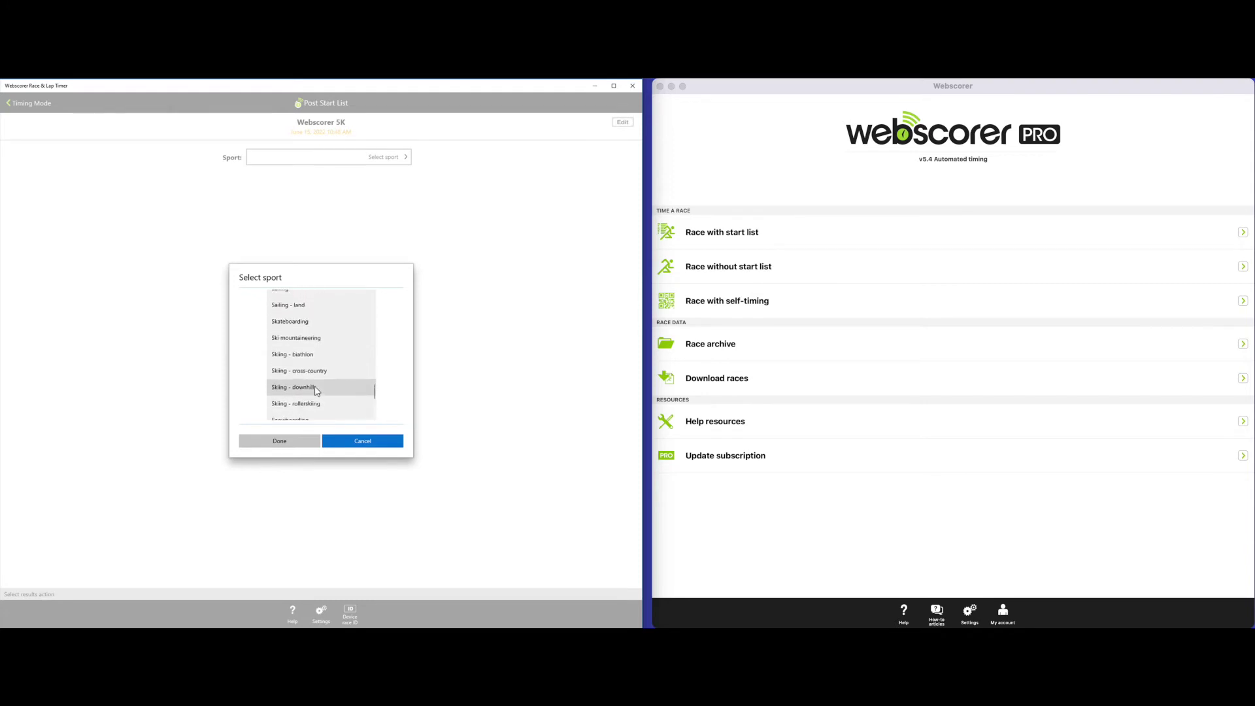
pyautogui.scroll(1, 315, 390)
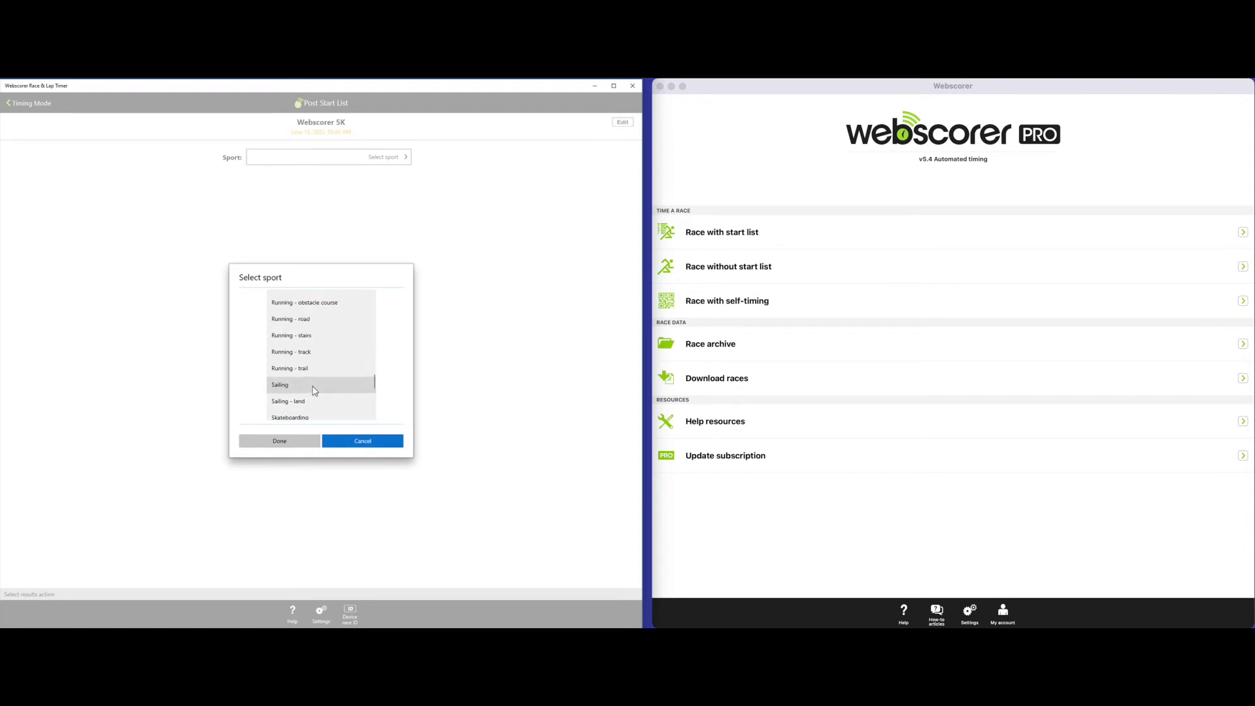
pyautogui.scroll(1, 296, 311)
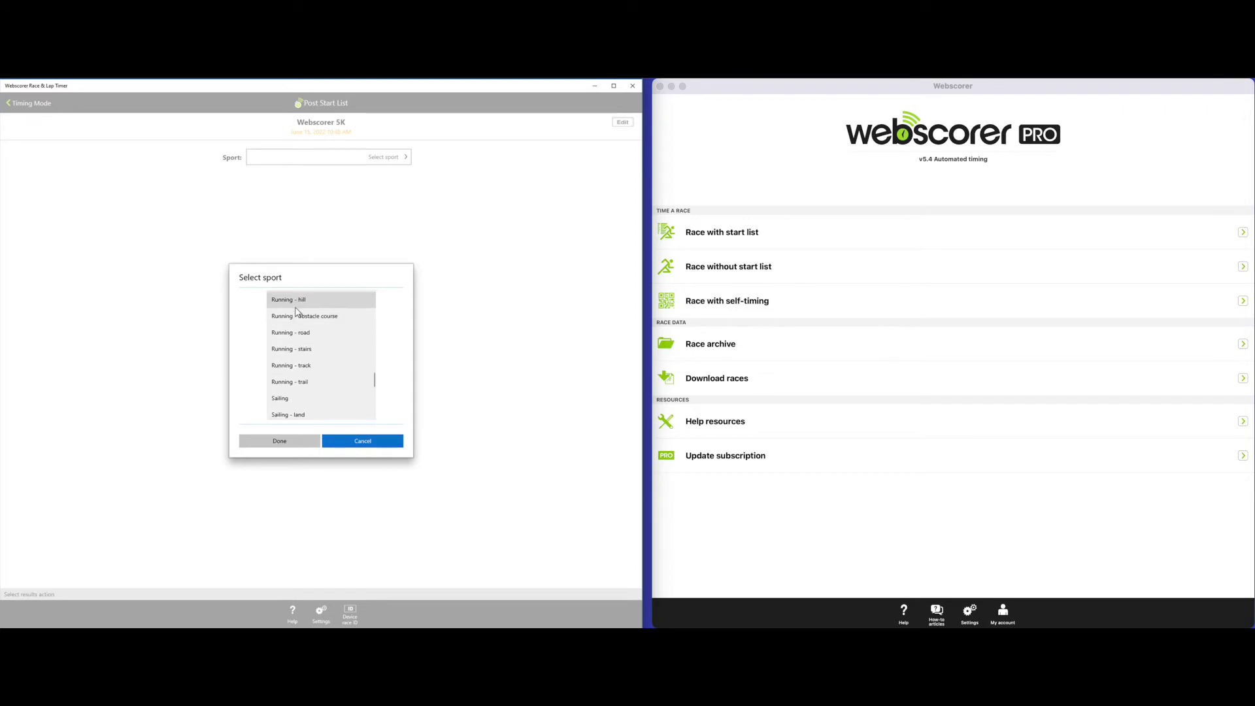
pyautogui.scroll(2, 295, 311)
pyautogui.click(294, 298)
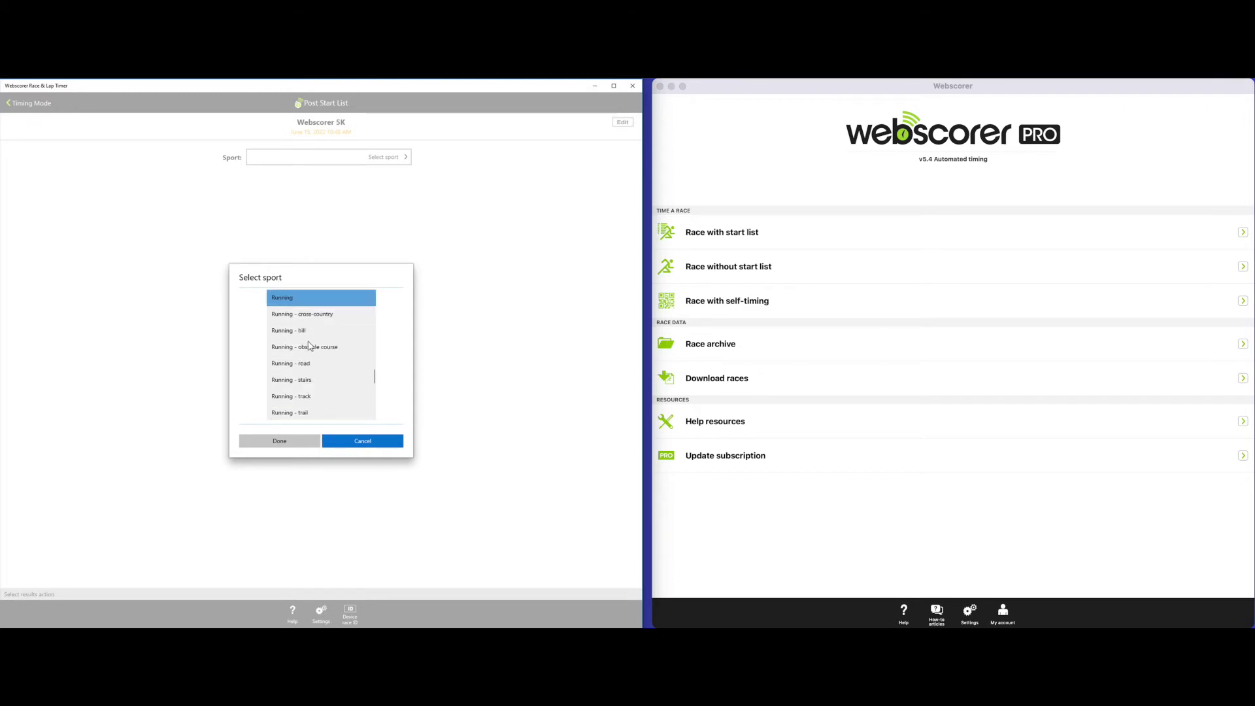
pyautogui.click(297, 442)
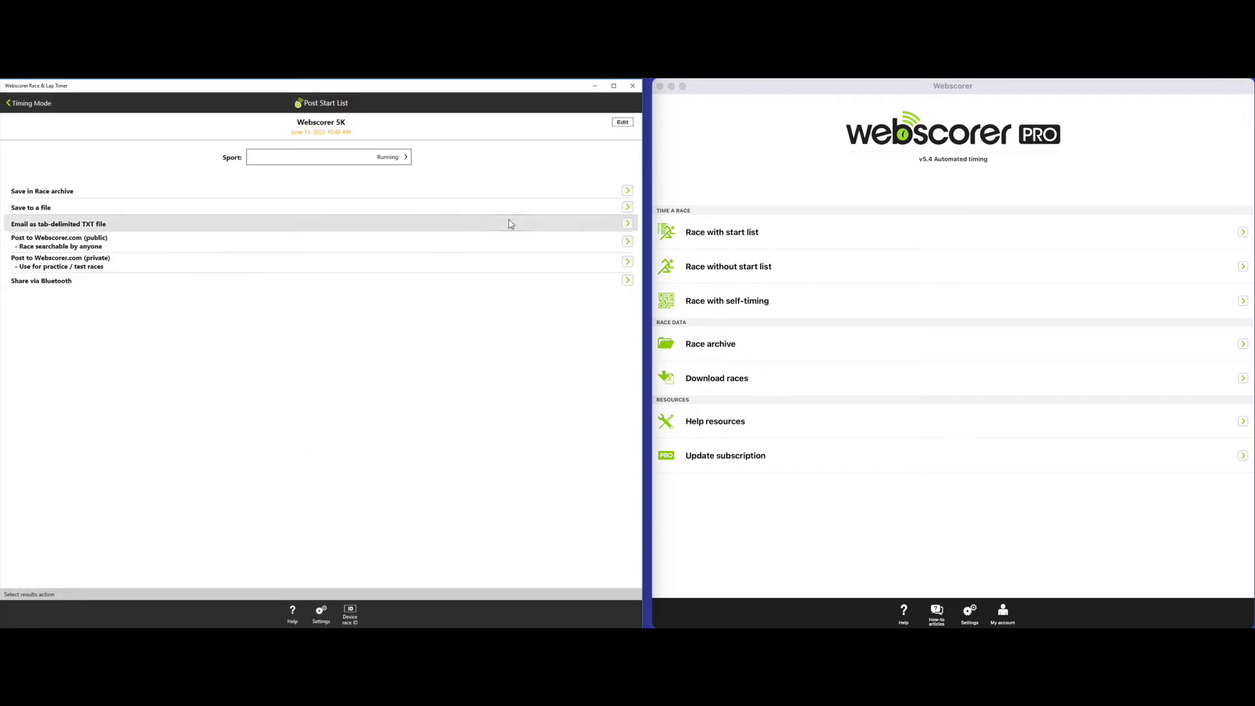
pyautogui.click(90, 270)
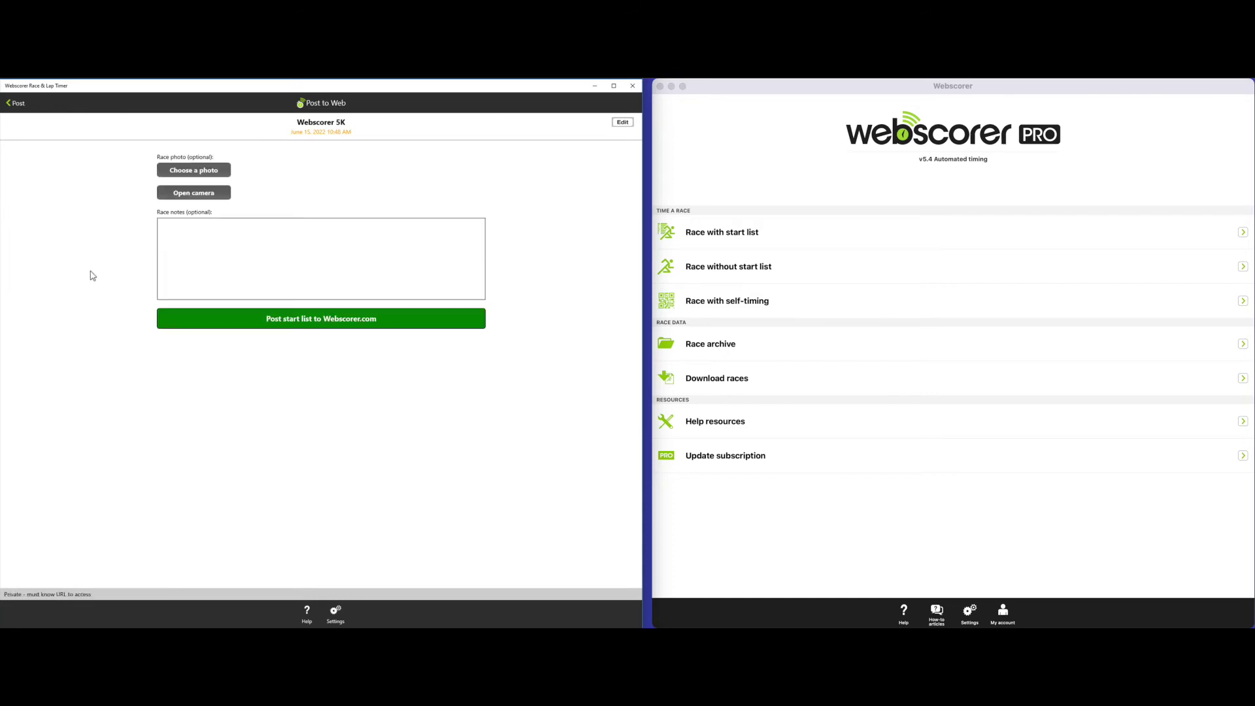
pyautogui.click(390, 321)
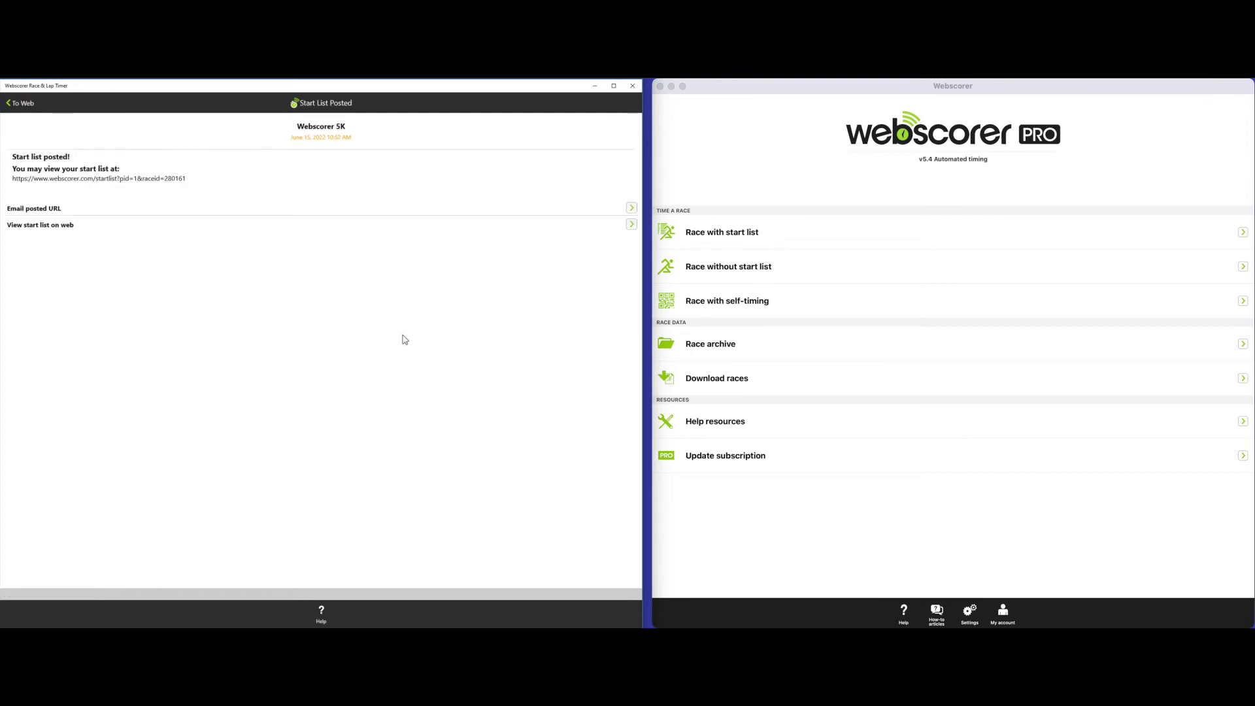
# On the Mac helper, download the newest posted Webscorer 5K start list from My posted start lists.
pyautogui.click(823, 198)
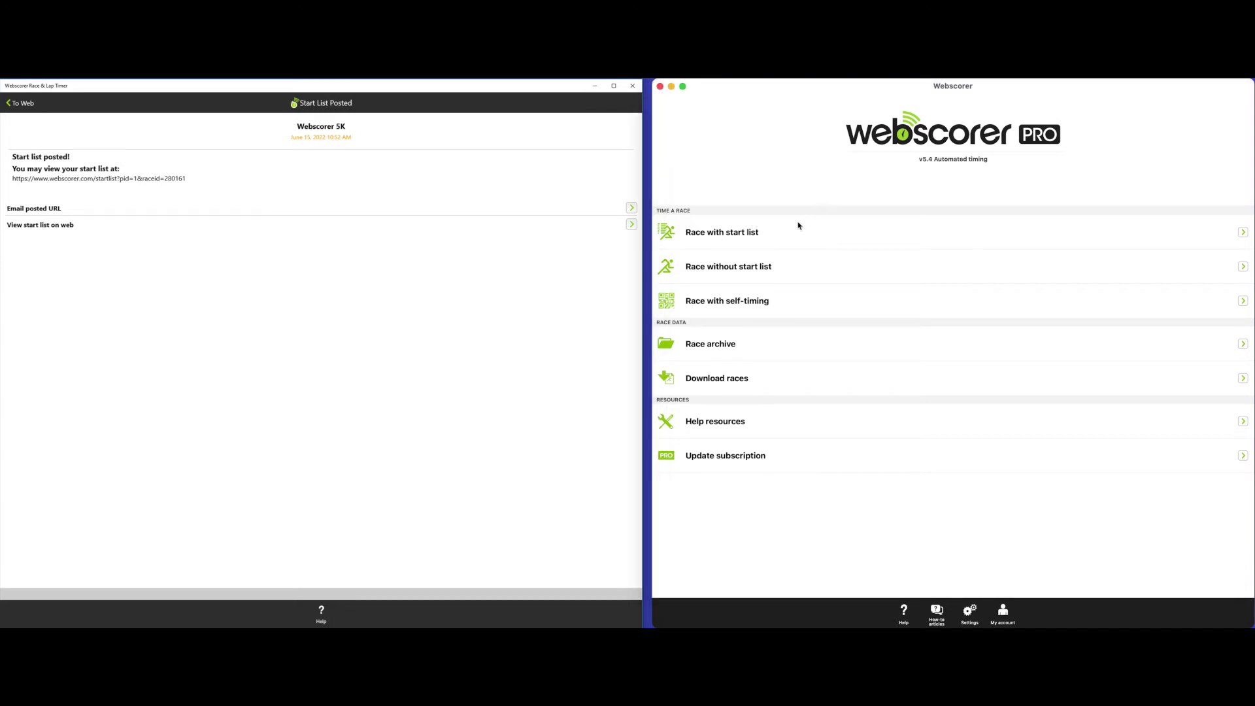
pyautogui.click(744, 234)
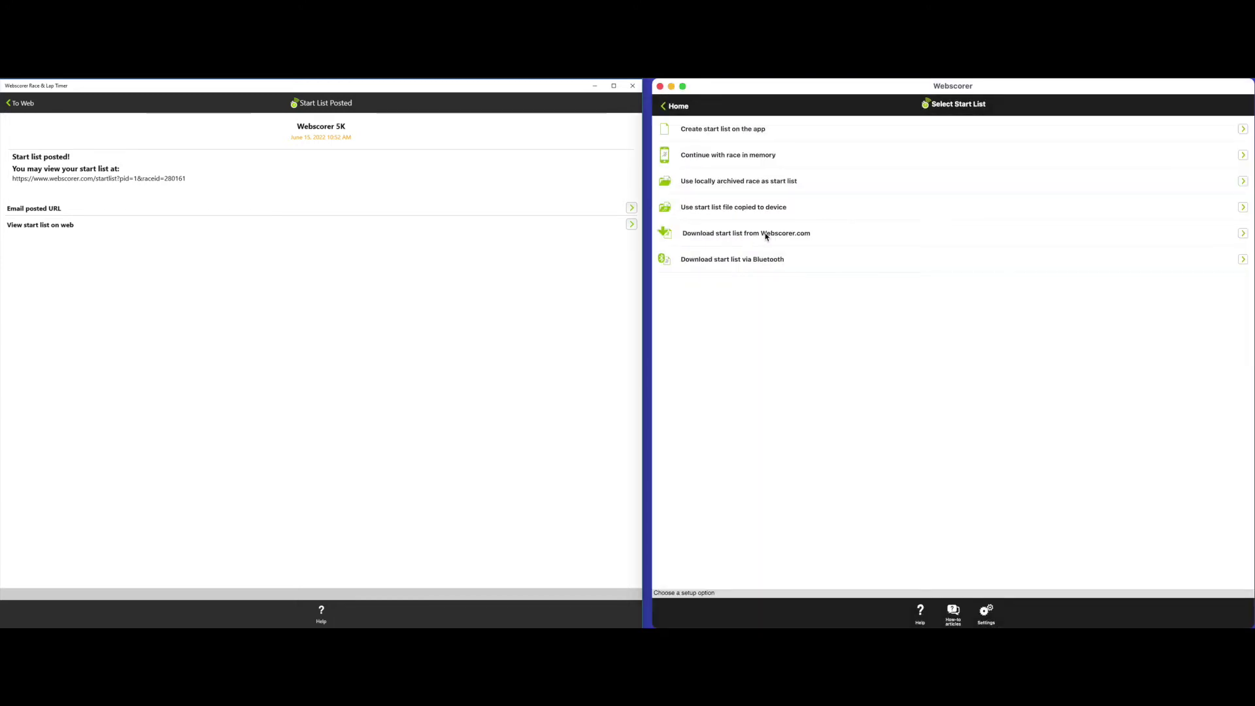
pyautogui.click(766, 234)
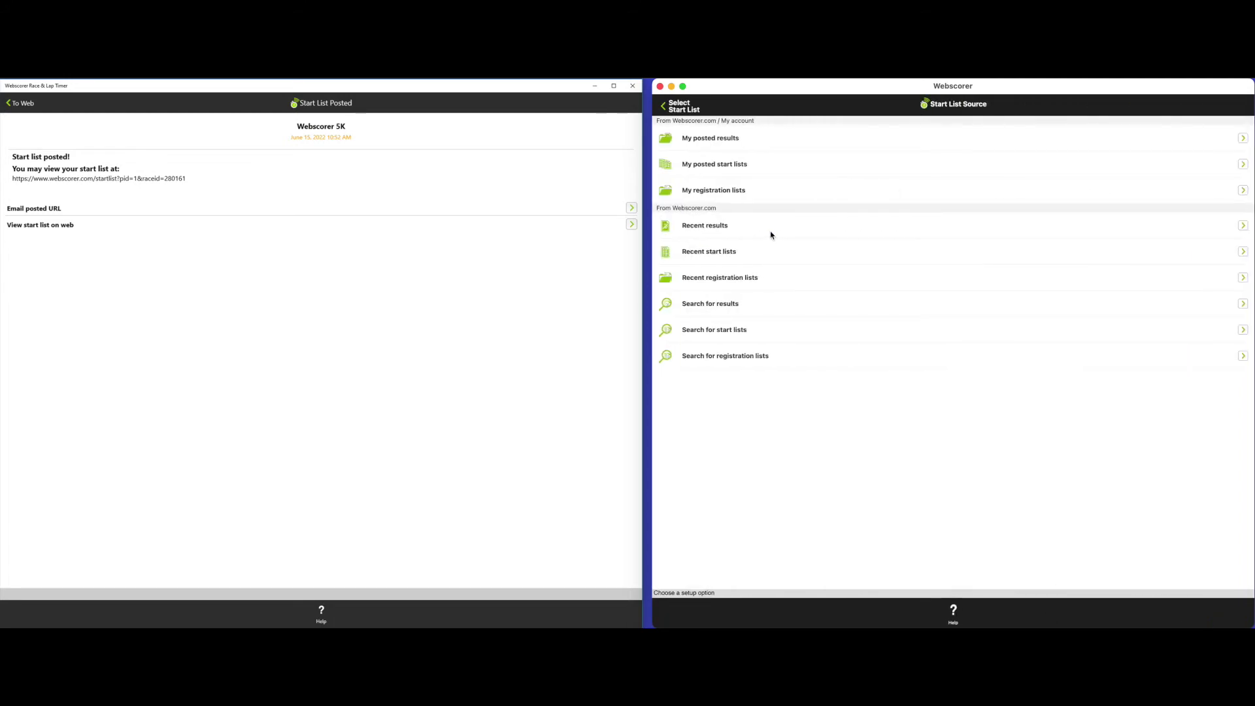
pyautogui.click(732, 166)
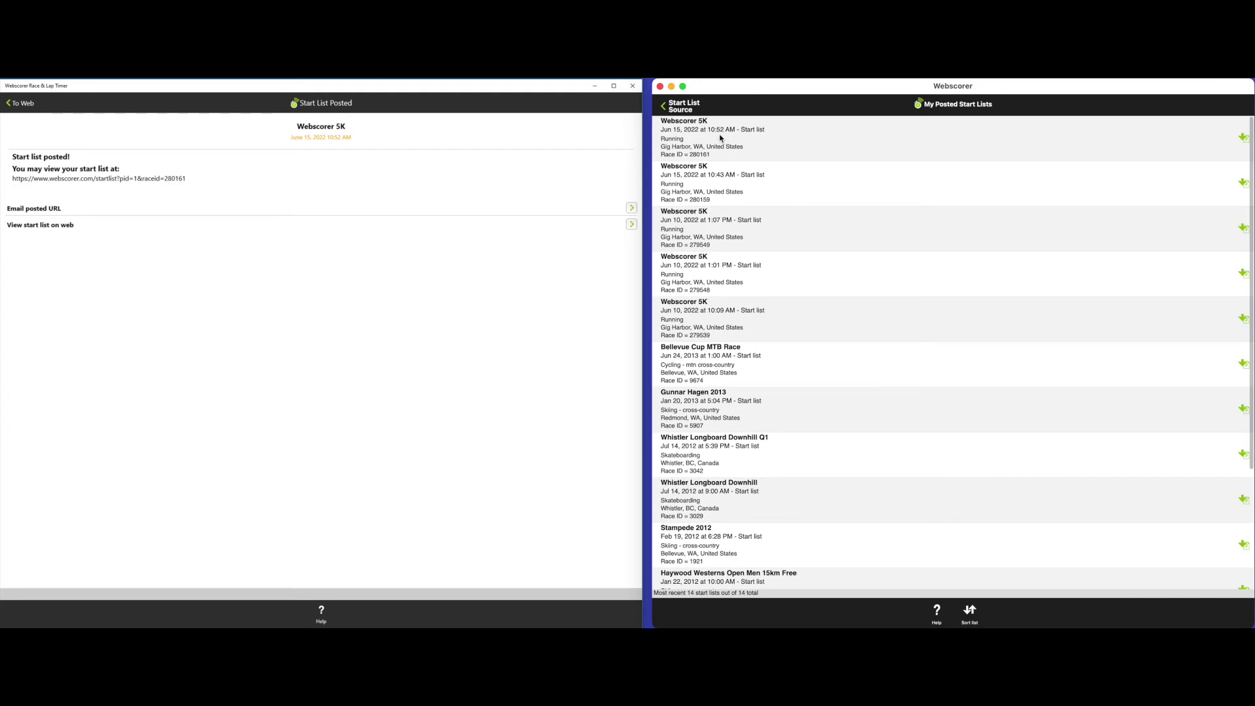
pyautogui.click(720, 137)
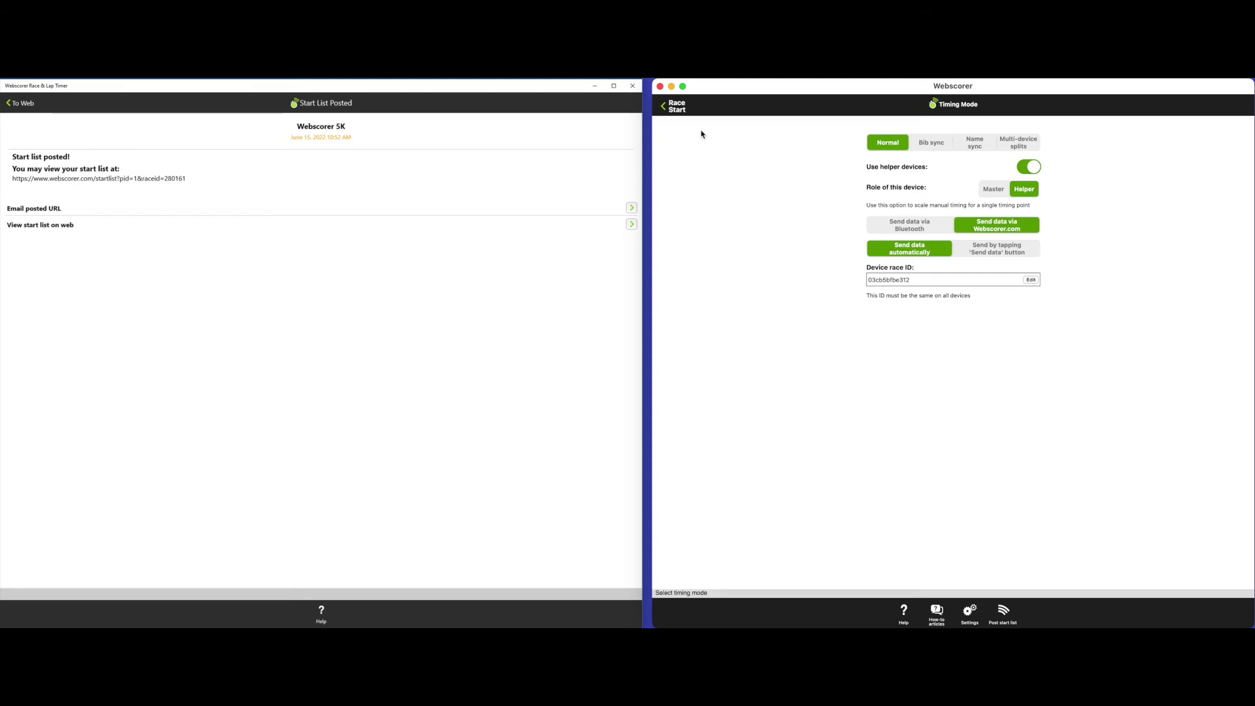
# Bring master and helper to their Race Start screens and connect the helper to the master.
pyautogui.click(676, 106)
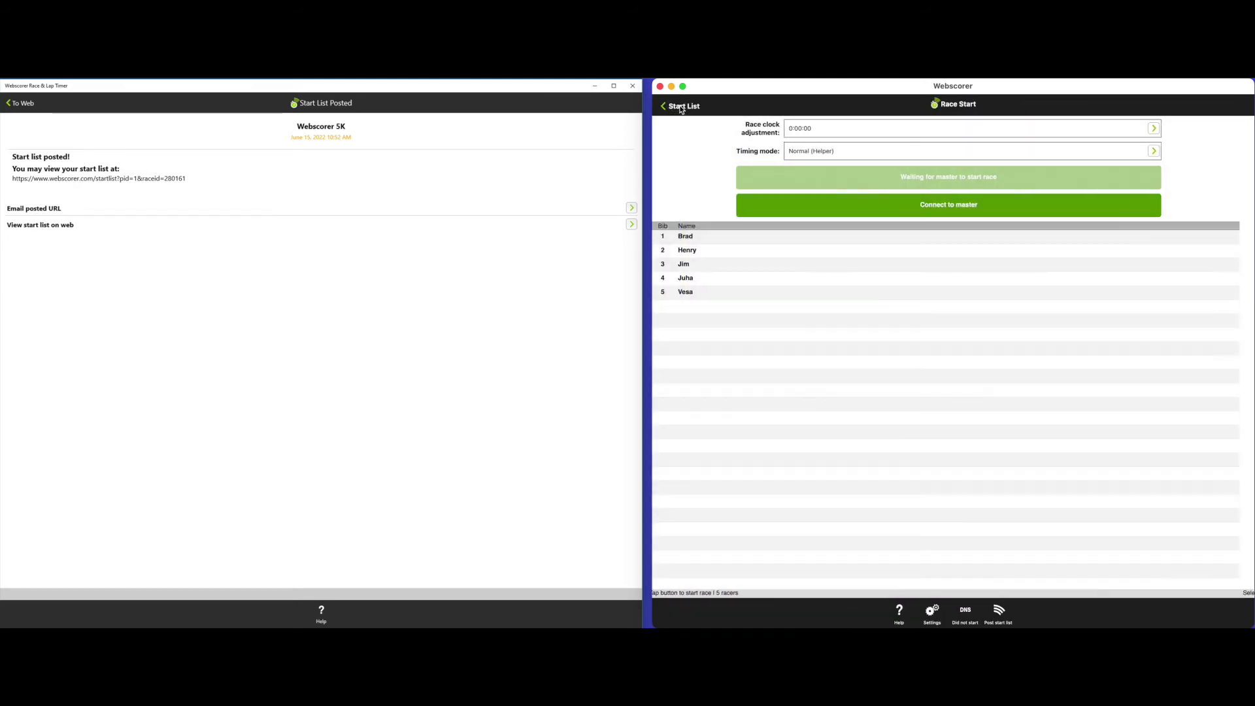
pyautogui.click(23, 104)
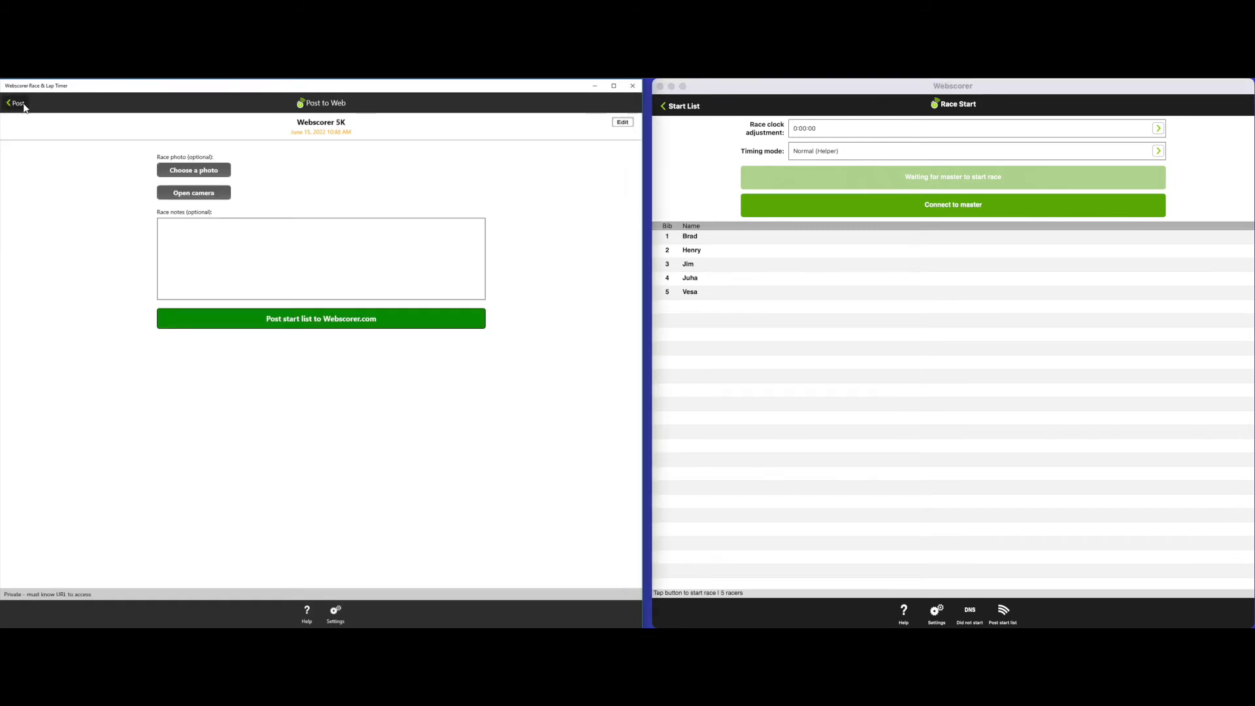
pyautogui.click(16, 104)
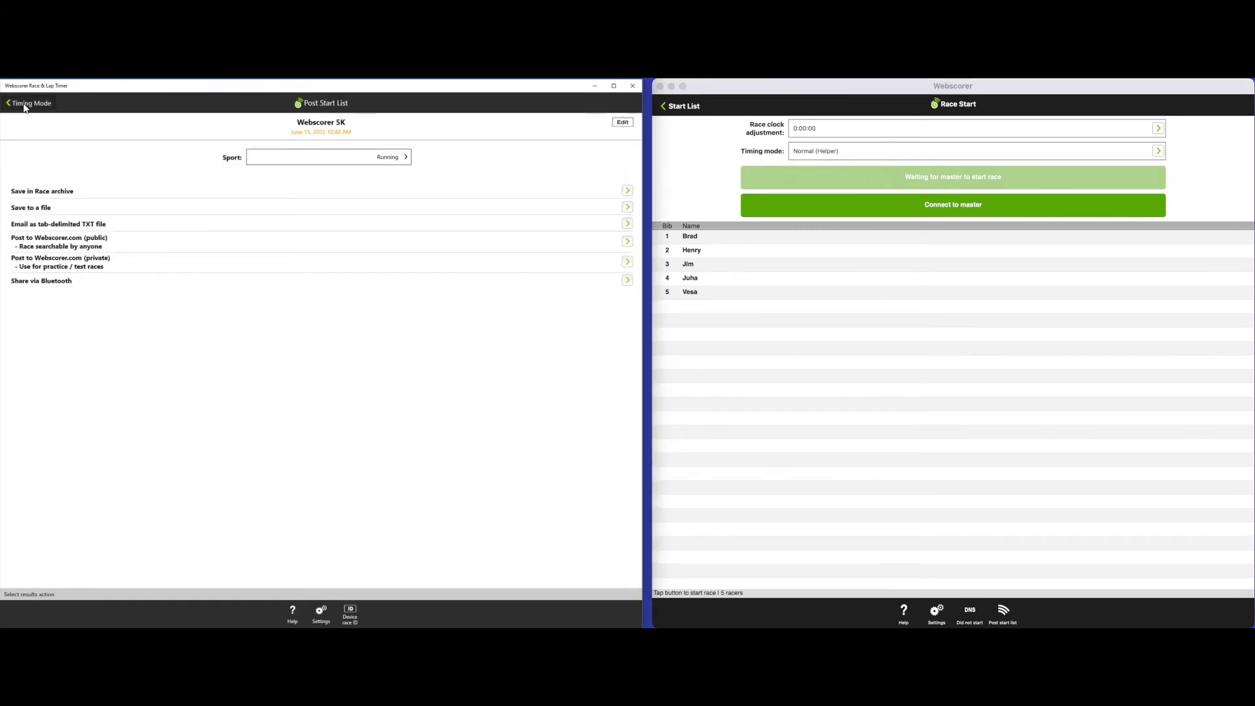
pyautogui.click(24, 105)
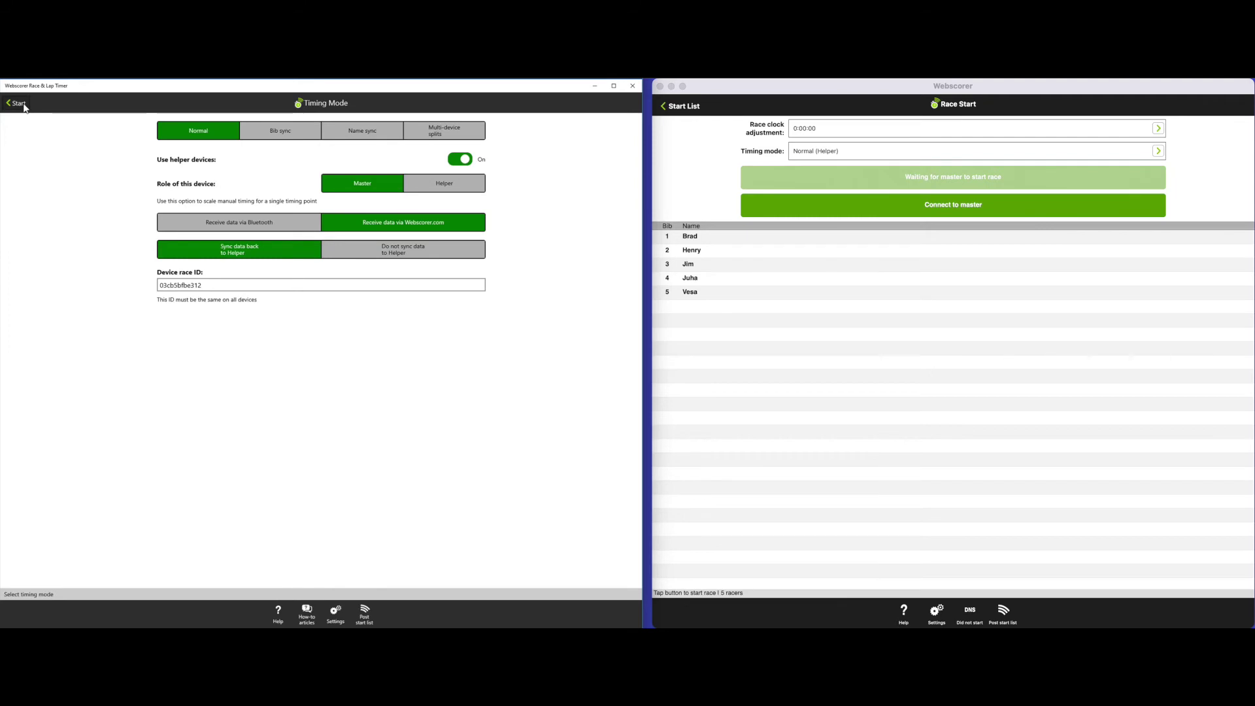
pyautogui.click(18, 105)
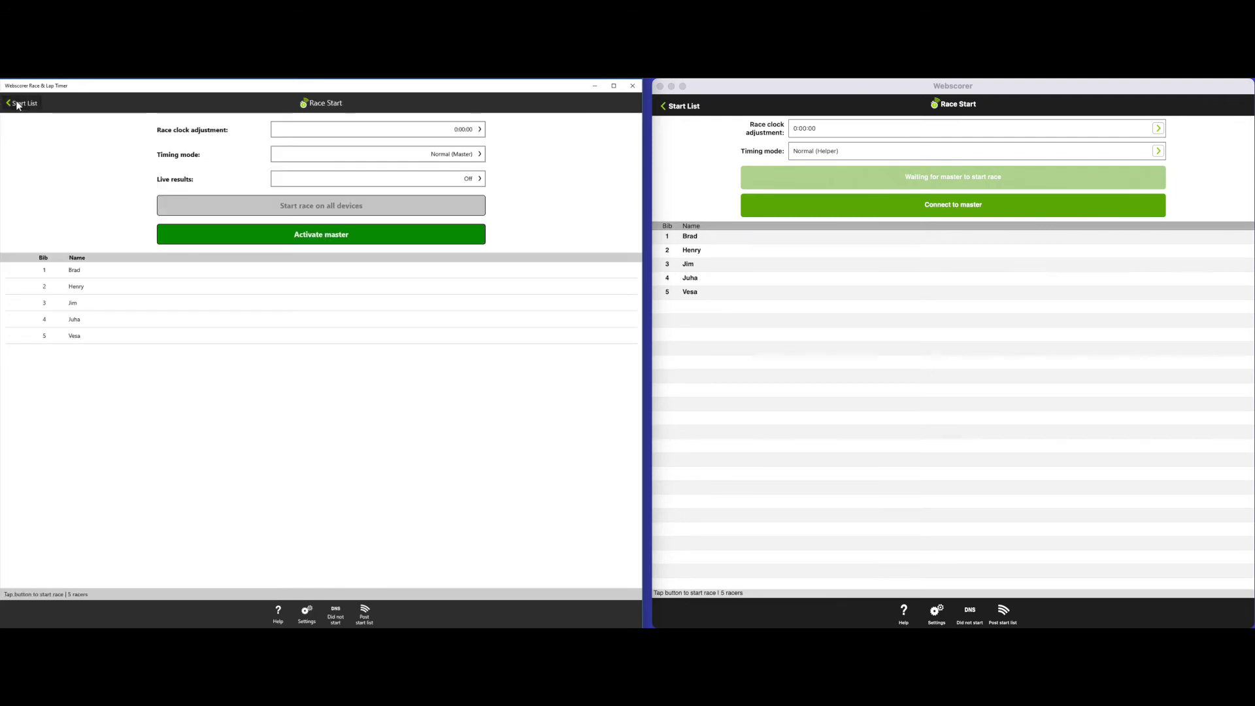
pyautogui.click(323, 238)
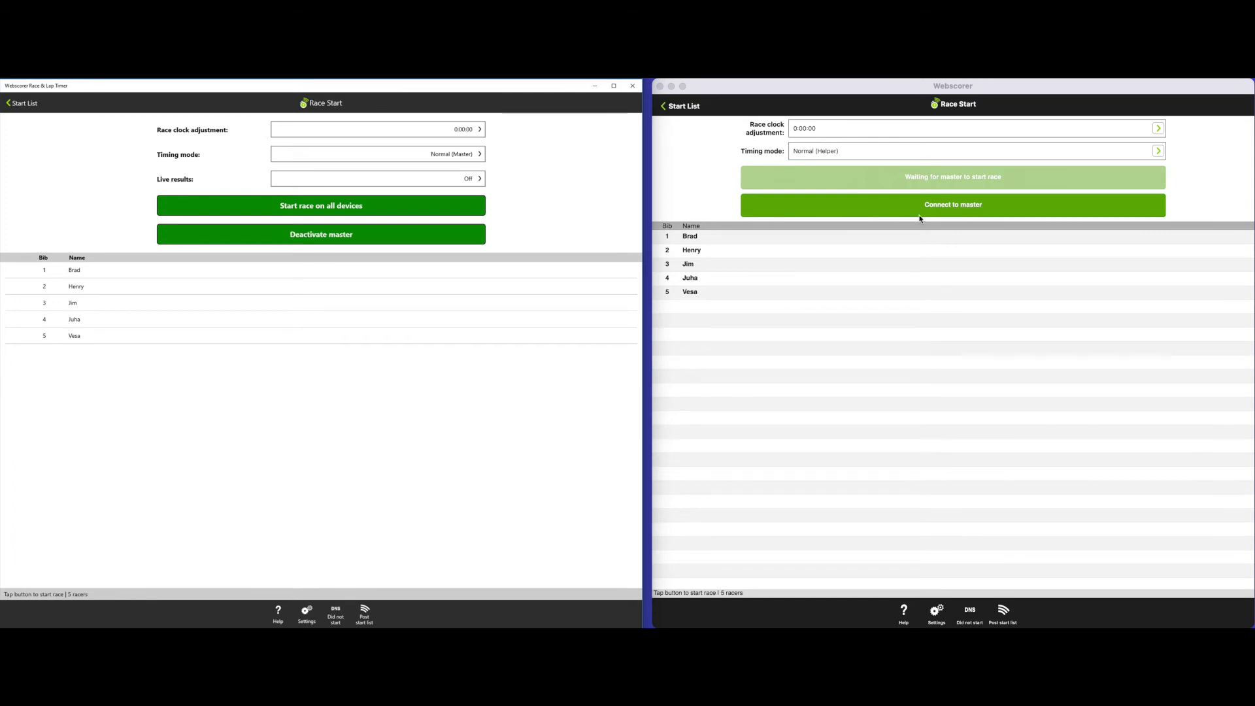
pyautogui.click(946, 209)
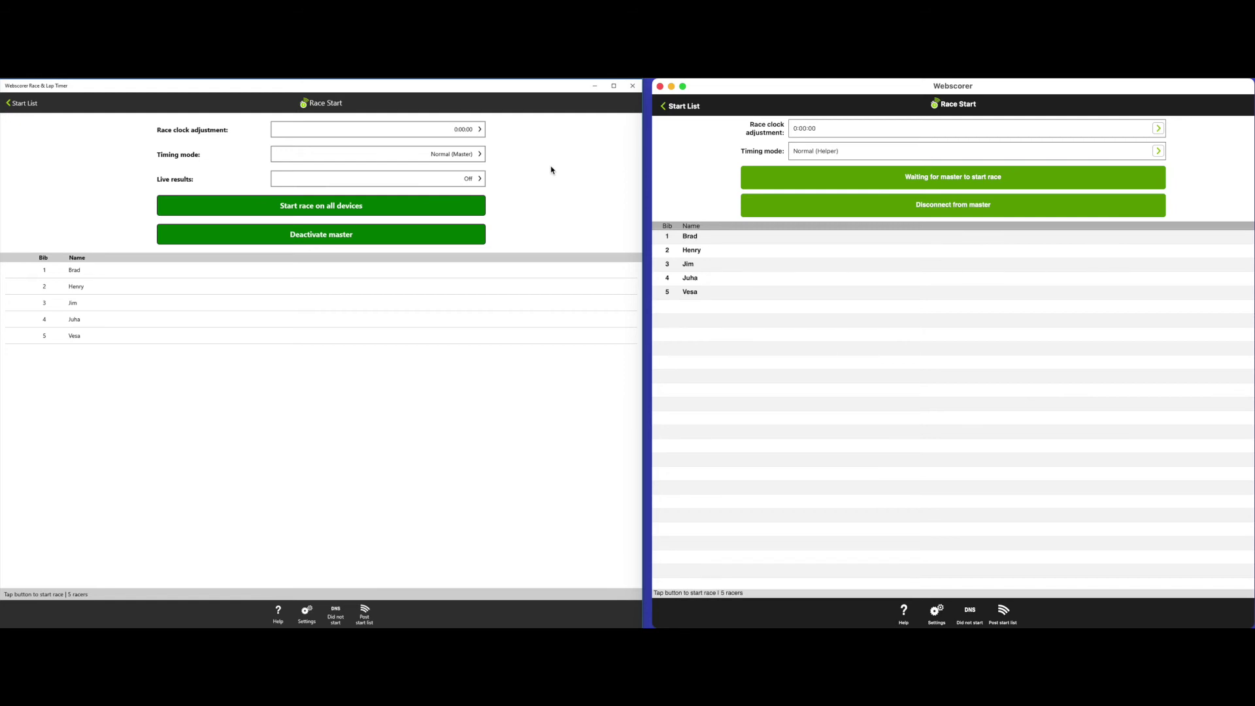
pyautogui.click(476, 129)
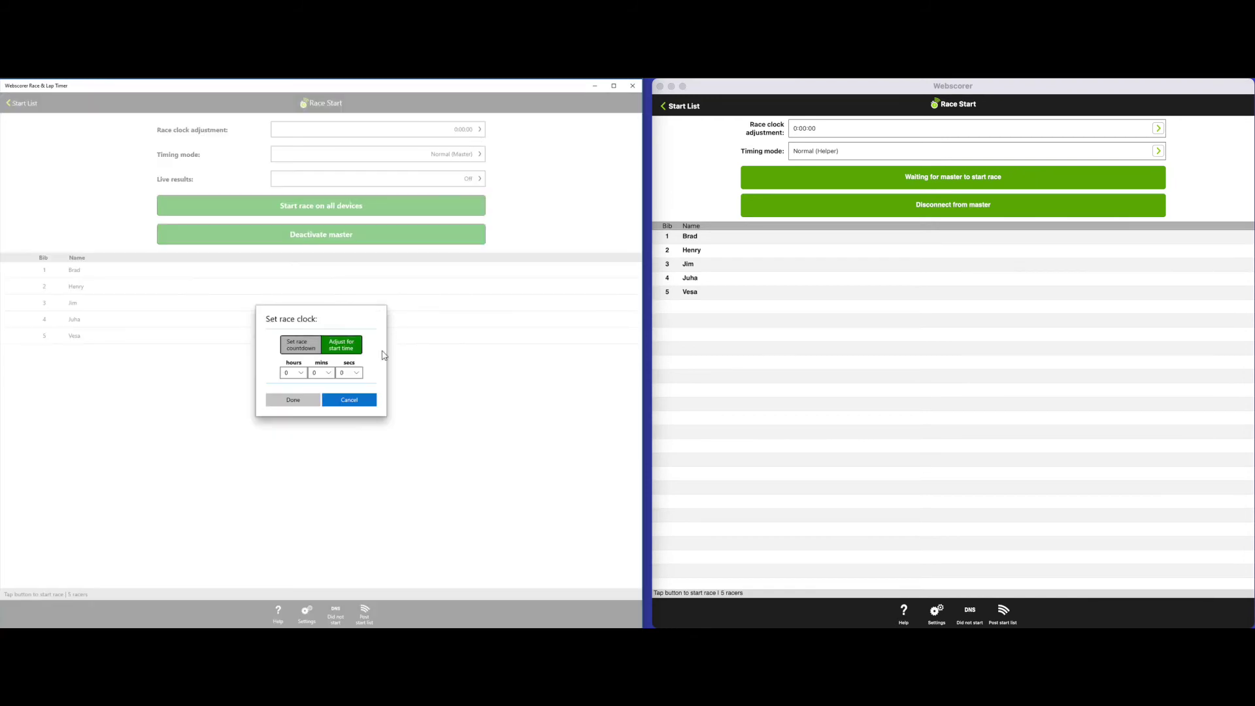
# Advance the race clock by 15 minutes and start the race on both devices.
pyautogui.click(327, 374)
pyautogui.scroll(-1, 330, 389)
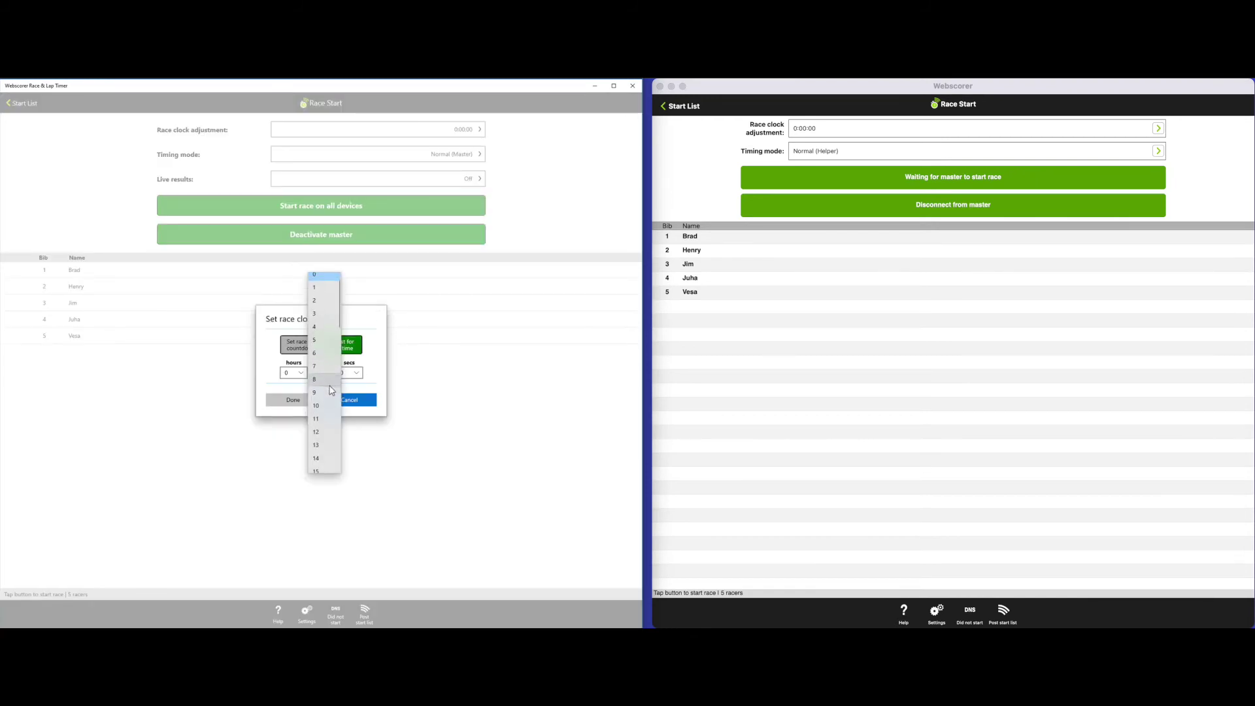
pyautogui.click(316, 462)
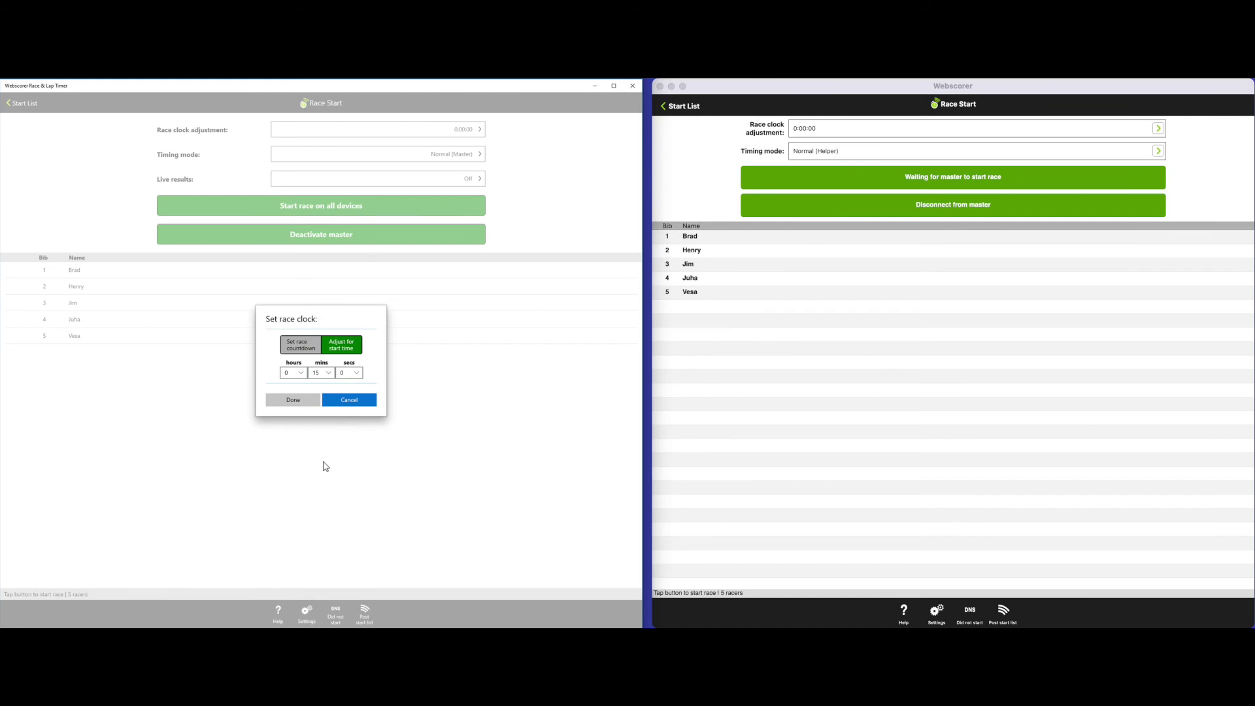
pyautogui.click(309, 404)
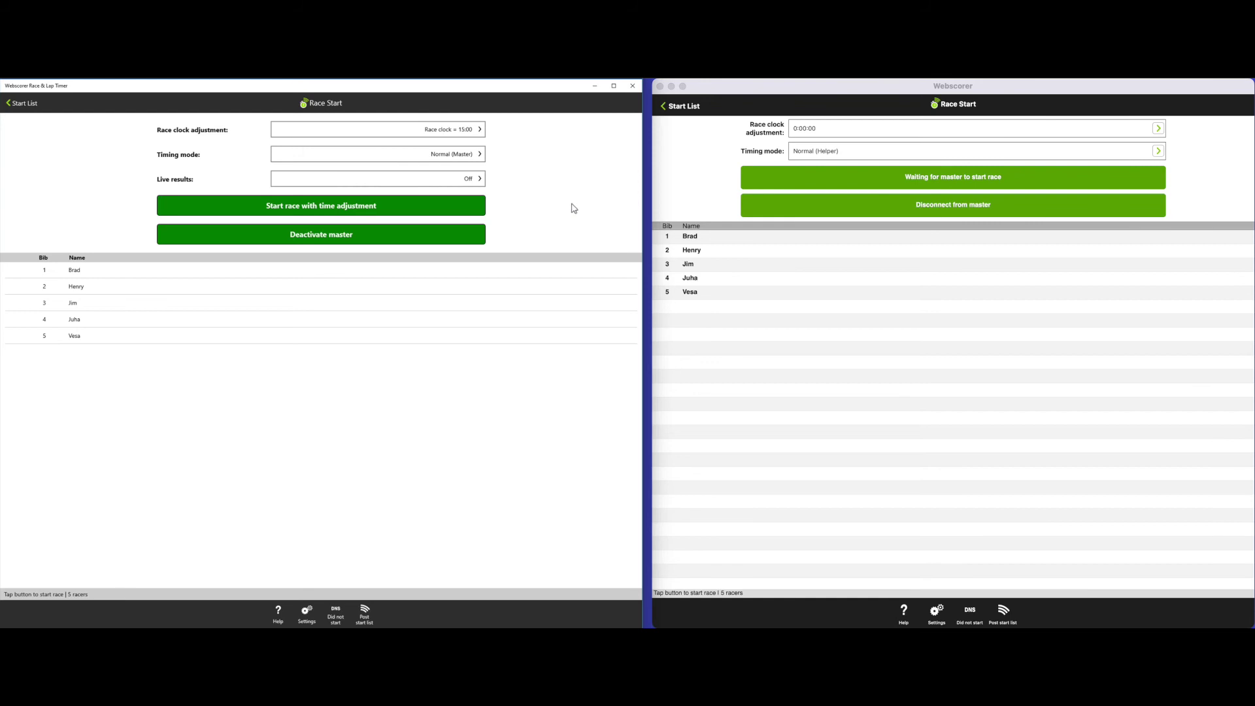
pyautogui.click(441, 207)
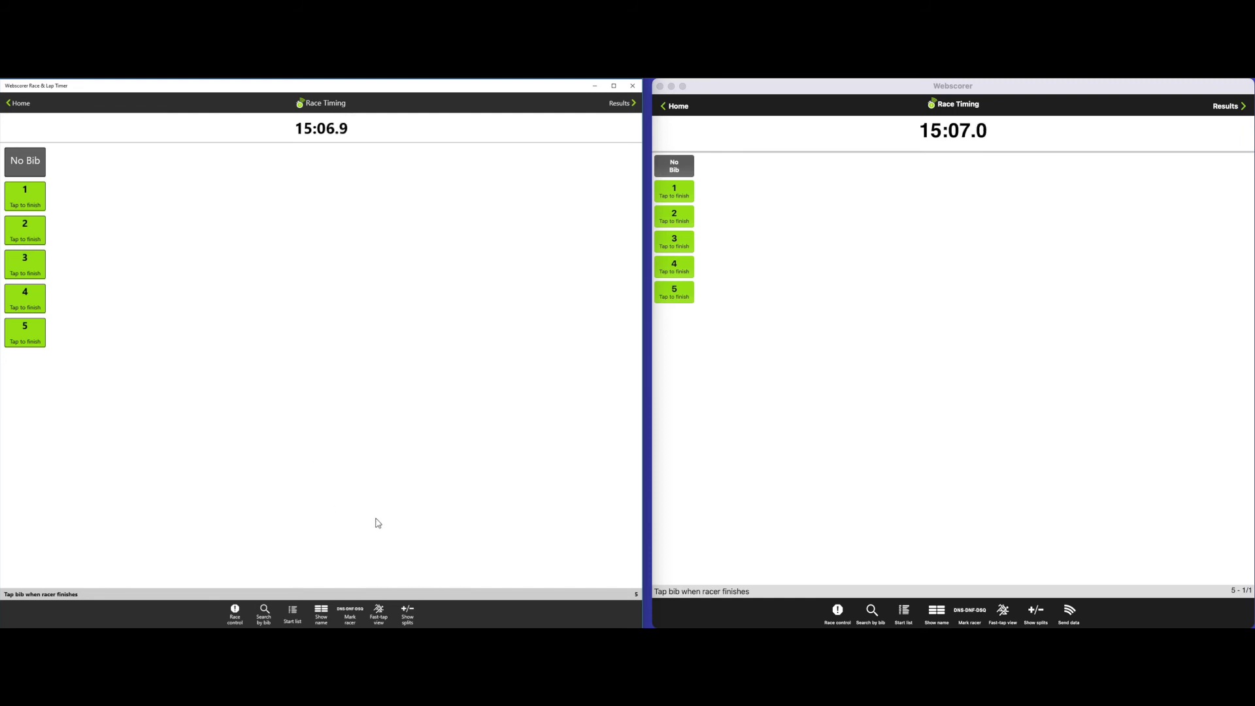
# Switch both devices to Fast-tap and record master finish times for bibs 5 and 3.
pyautogui.click(378, 618)
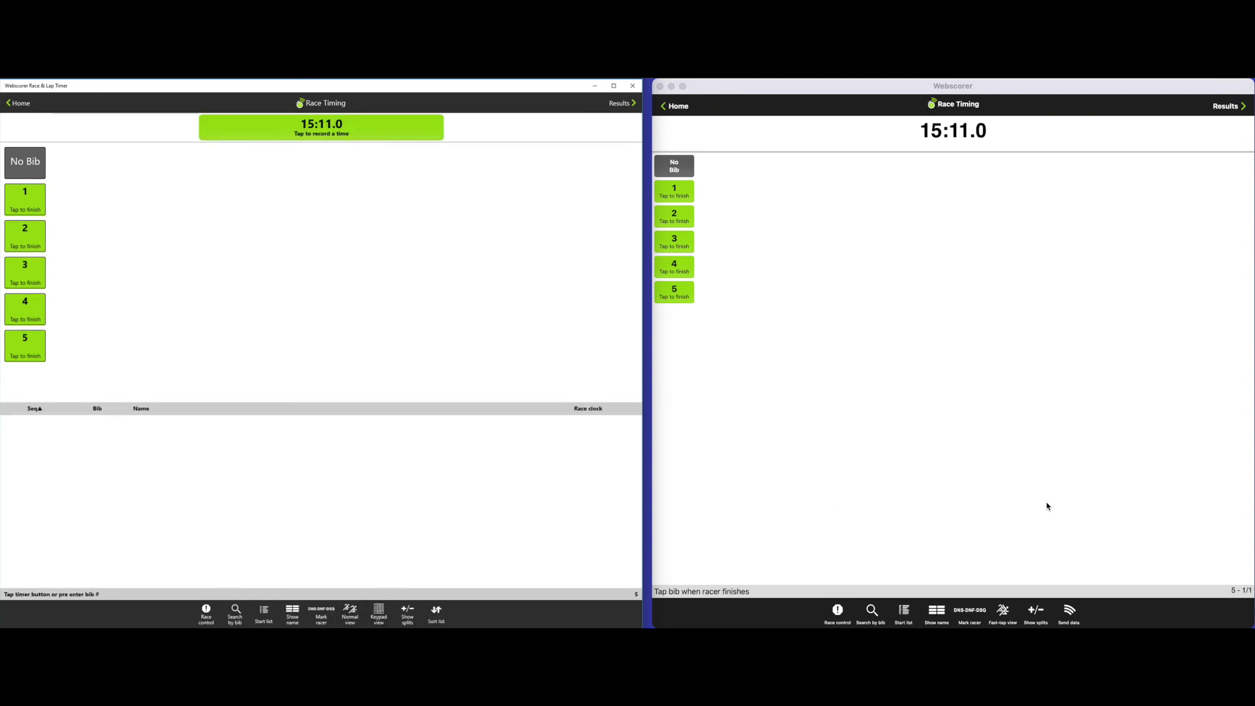
pyautogui.click(1003, 612)
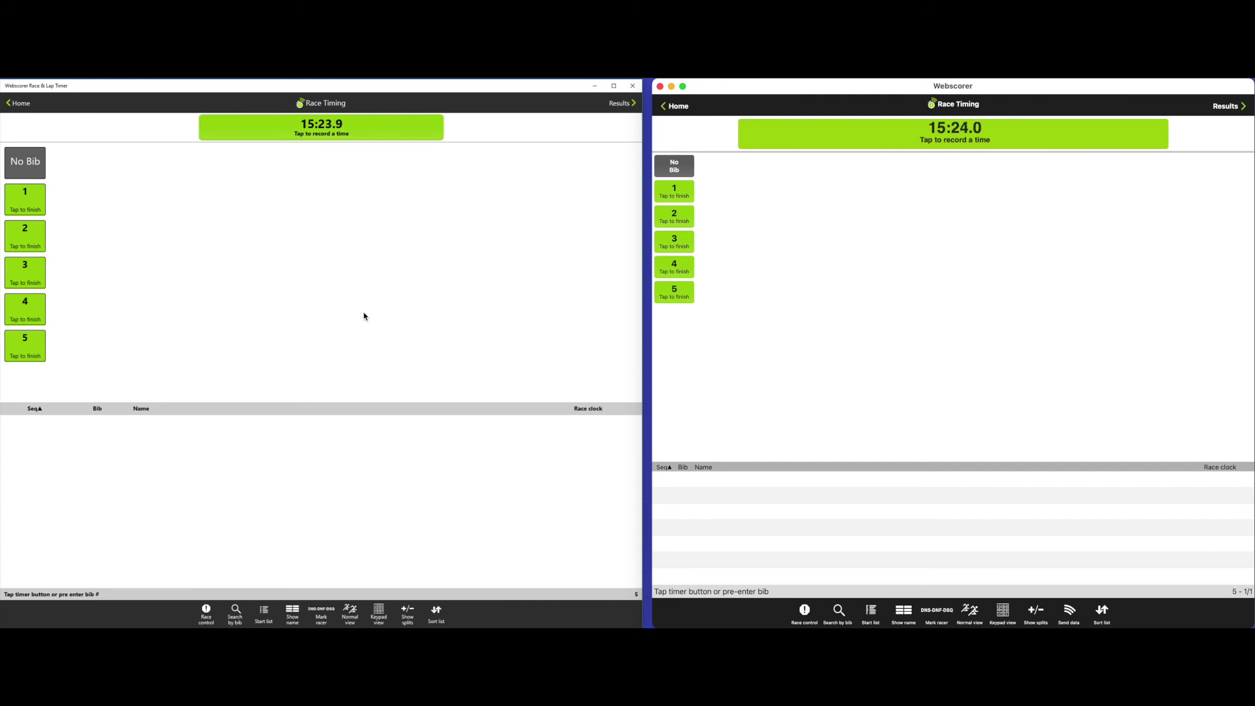
pyautogui.click(282, 128)
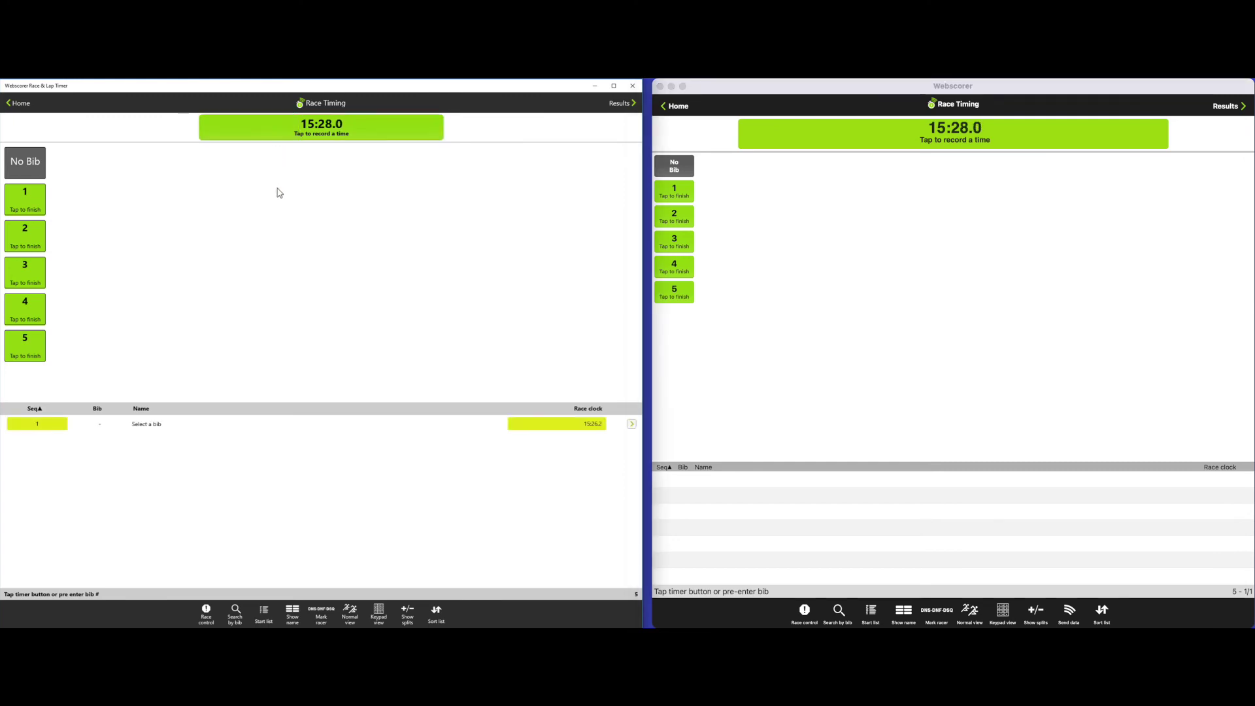
pyautogui.click(34, 340)
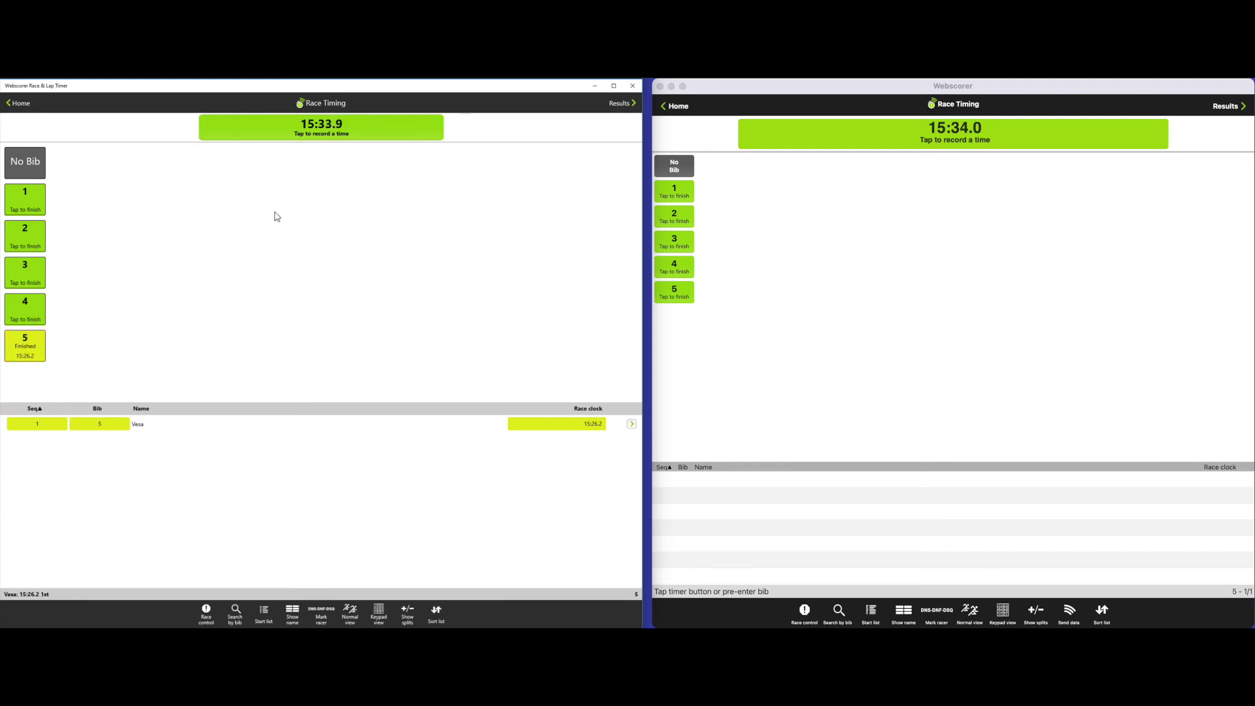
pyautogui.click(289, 129)
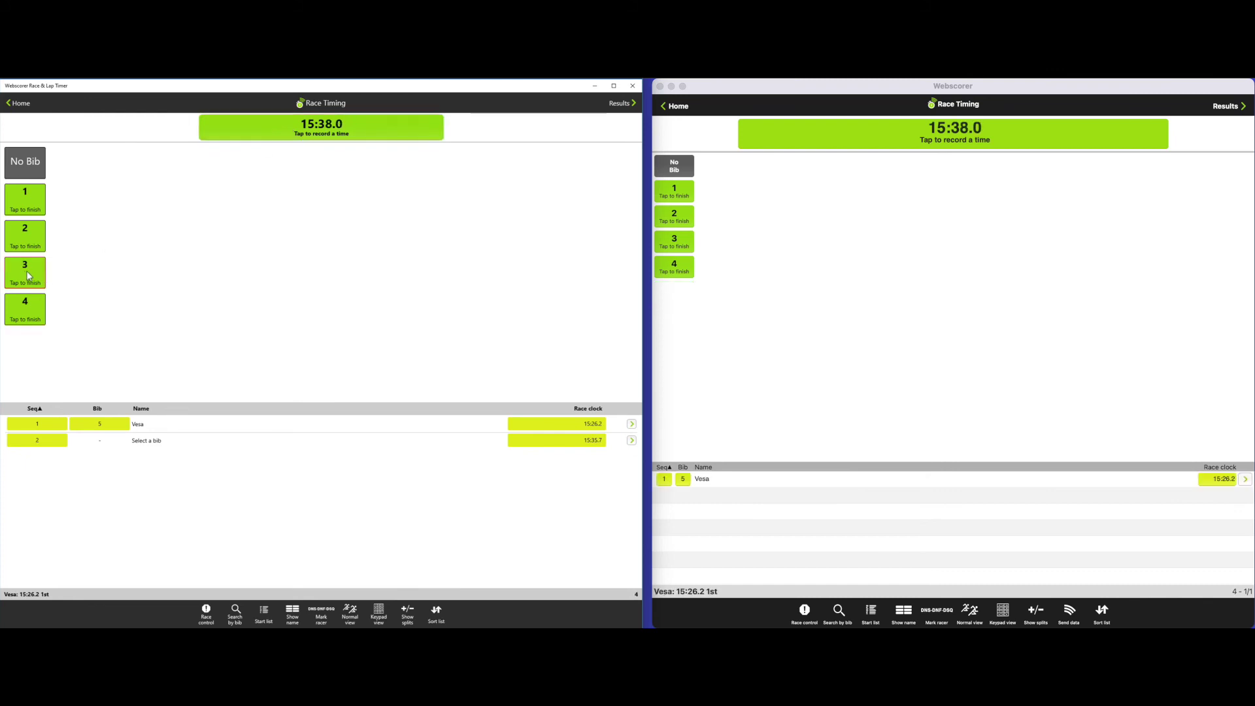
pyautogui.click(43, 276)
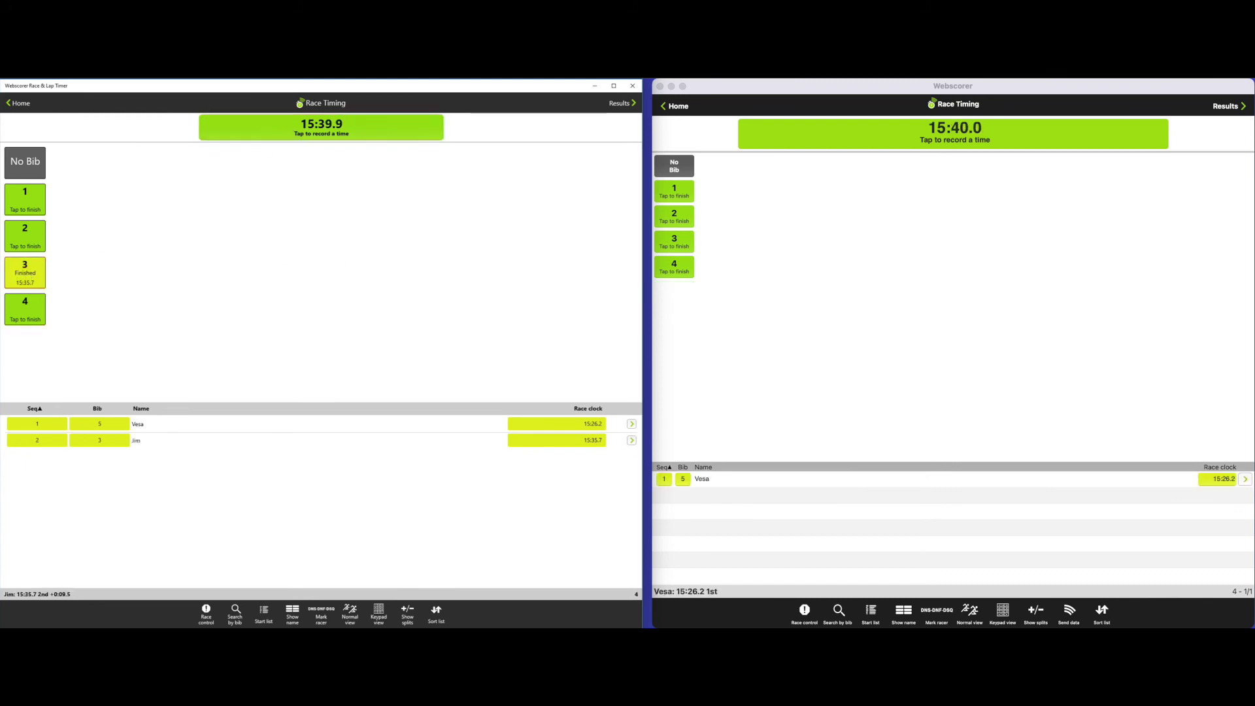
# Record bib 2's finish on the helper and bib 1's on the master at 15:53.6.
pyautogui.click(902, 133)
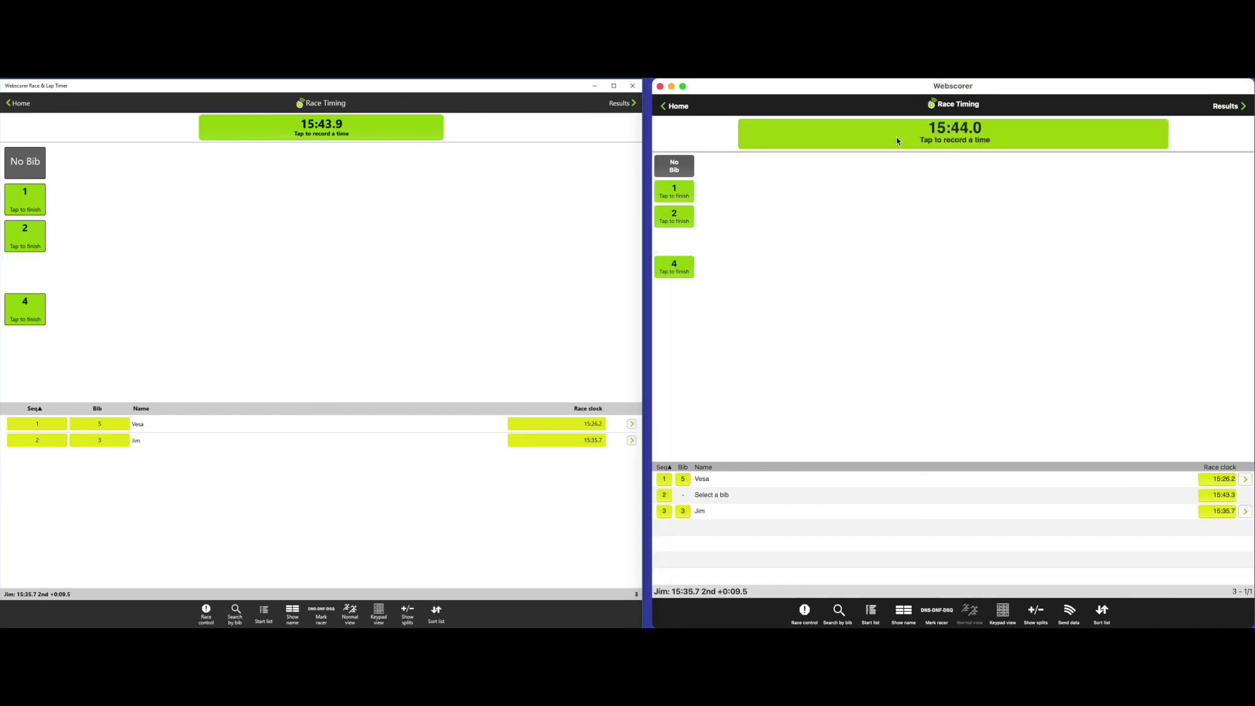
pyautogui.click(673, 222)
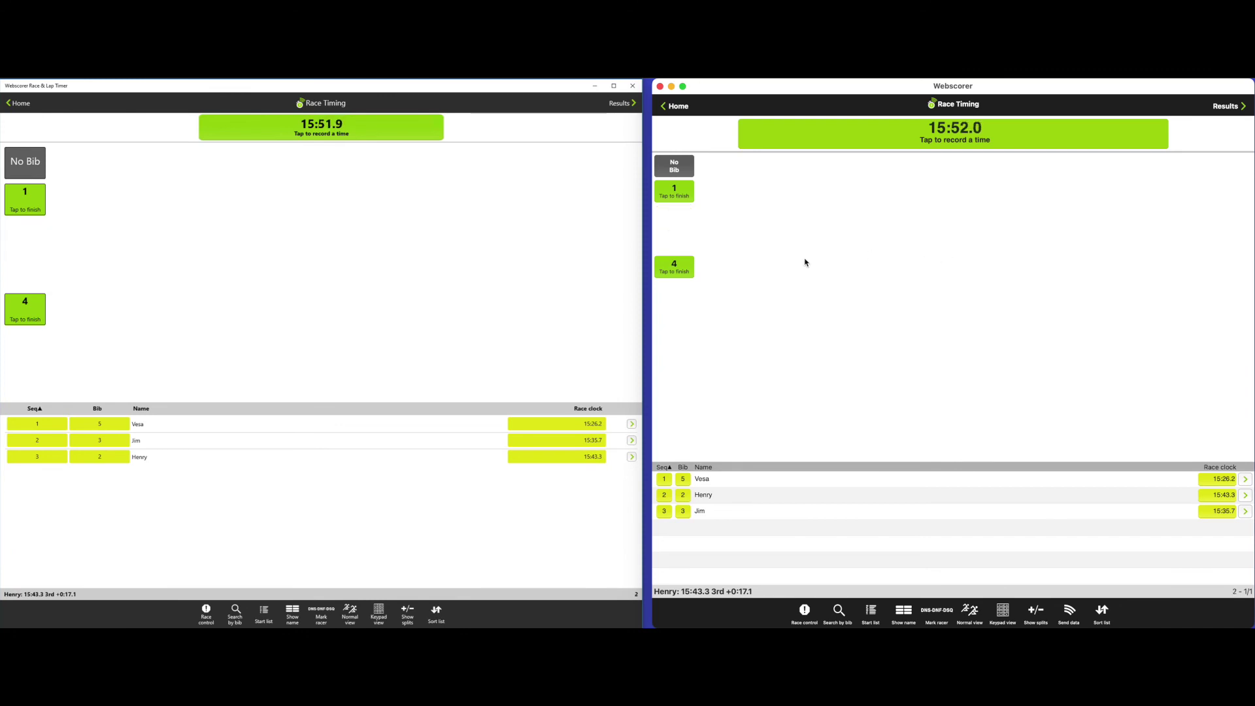
pyautogui.click(401, 136)
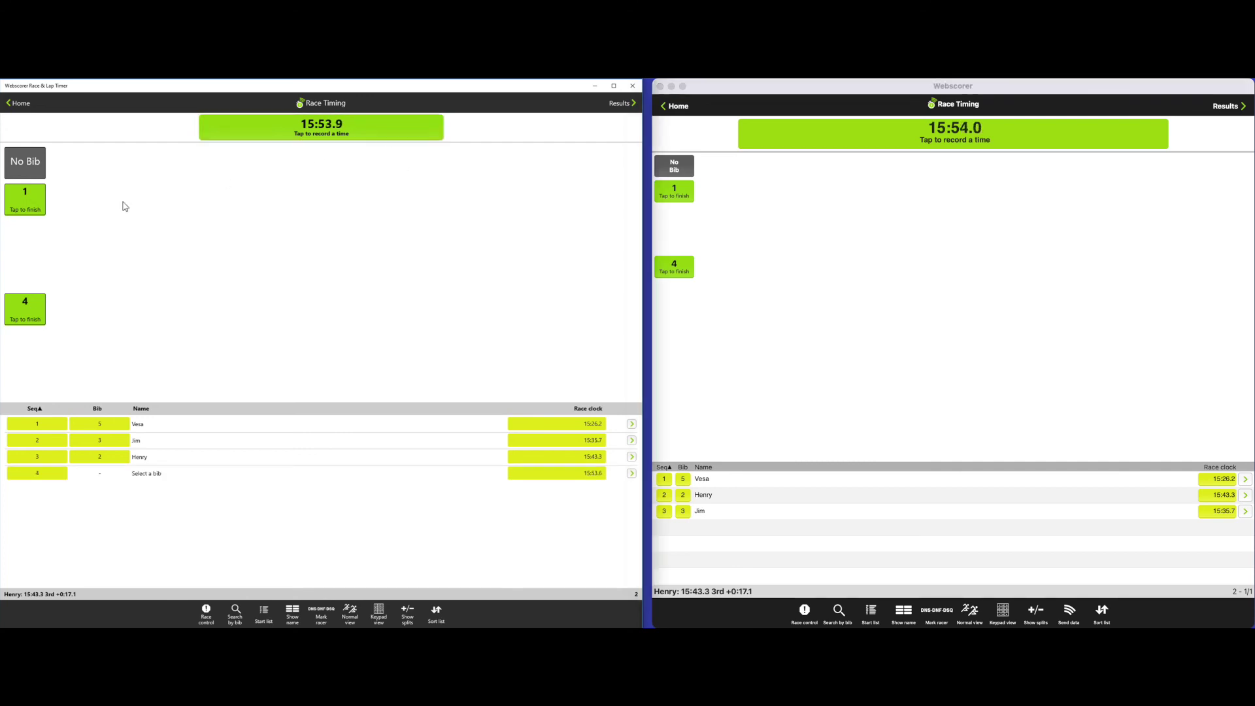
pyautogui.click(34, 200)
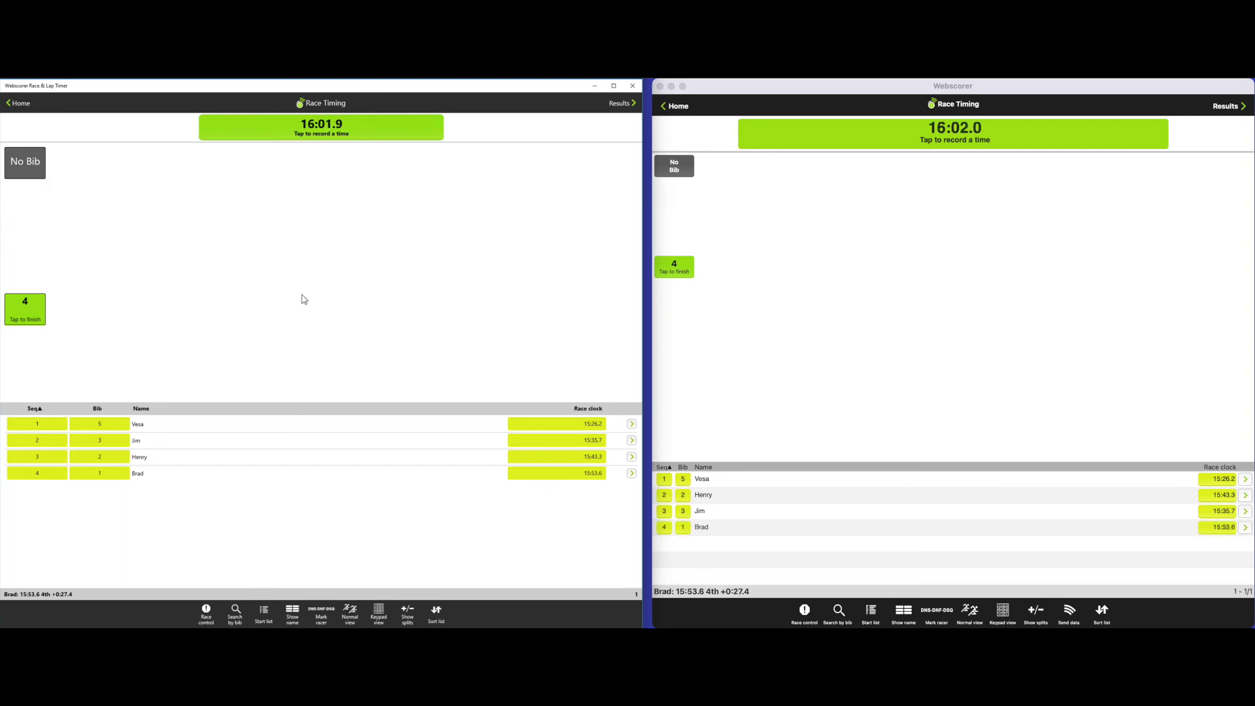
# Give bib 4 the DNF status so all five racers are accounted for.
pyautogui.click(323, 617)
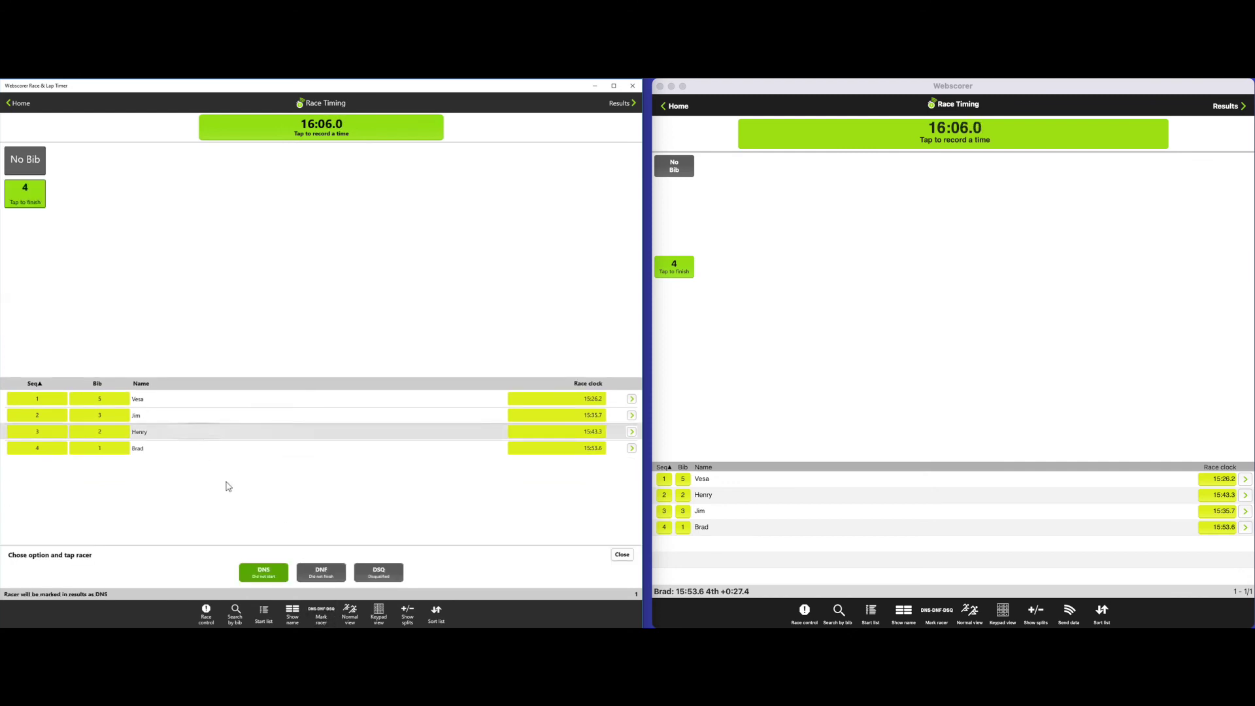
pyautogui.click(332, 574)
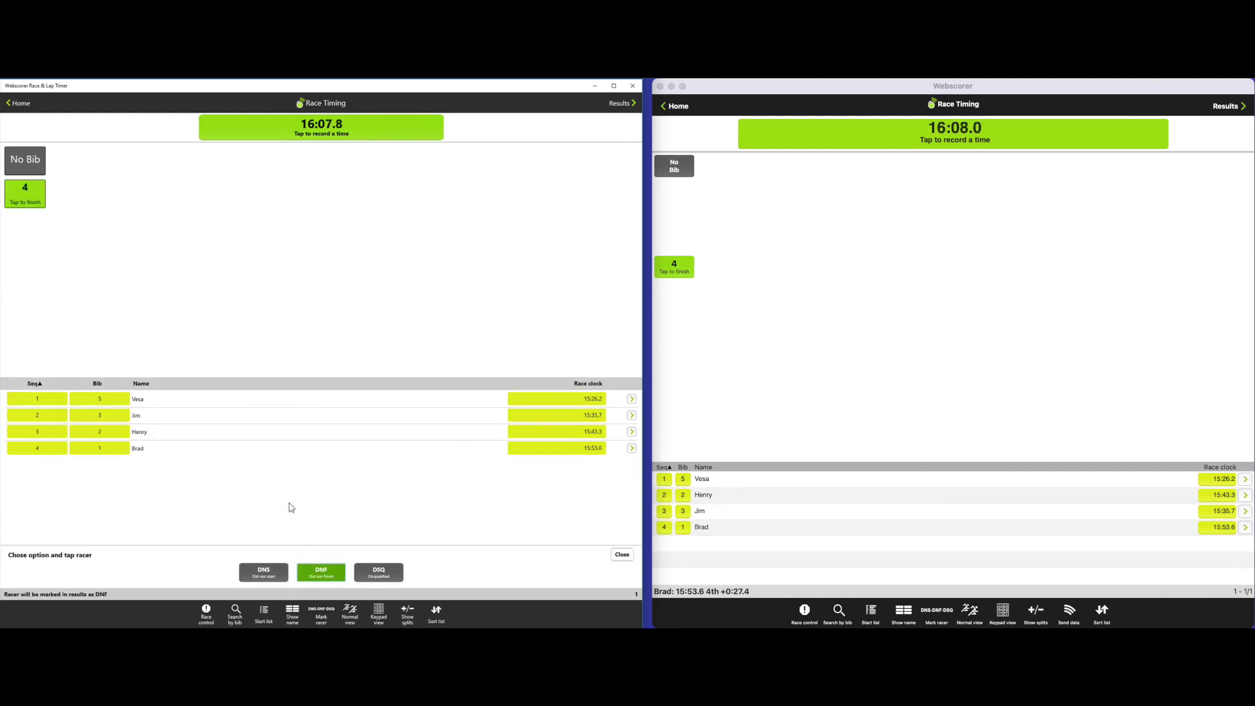
pyautogui.click(25, 198)
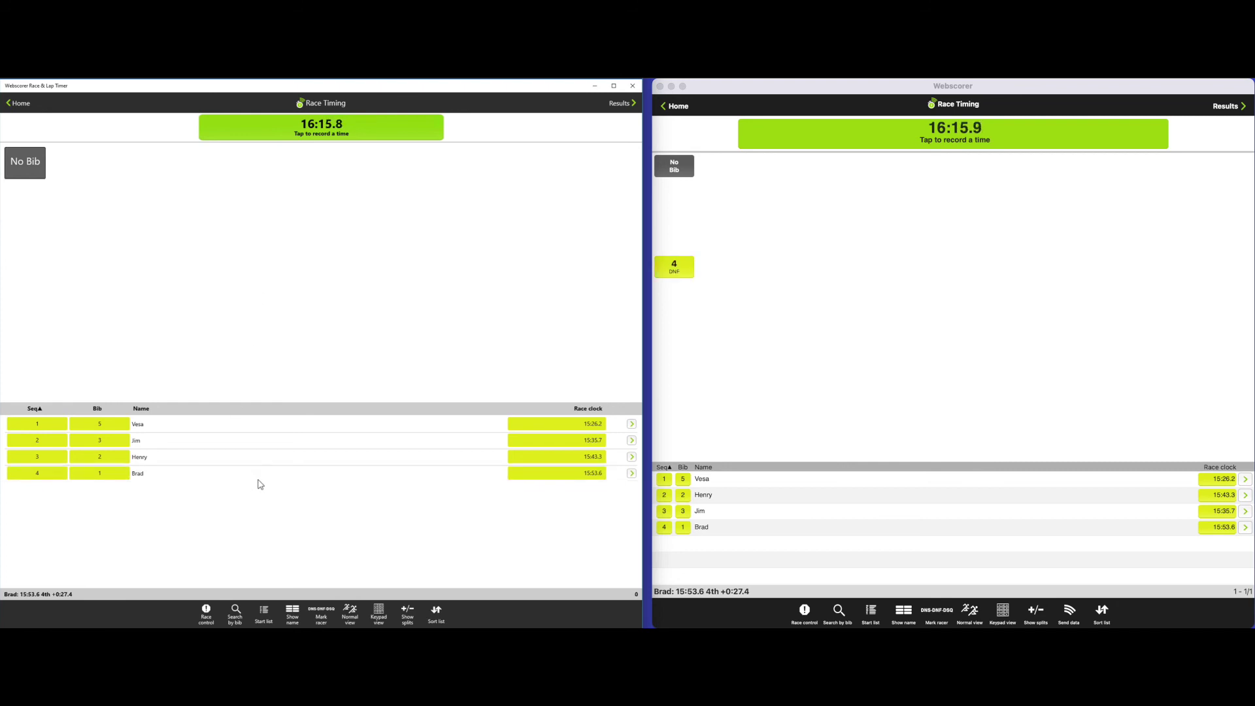
pyautogui.click(207, 614)
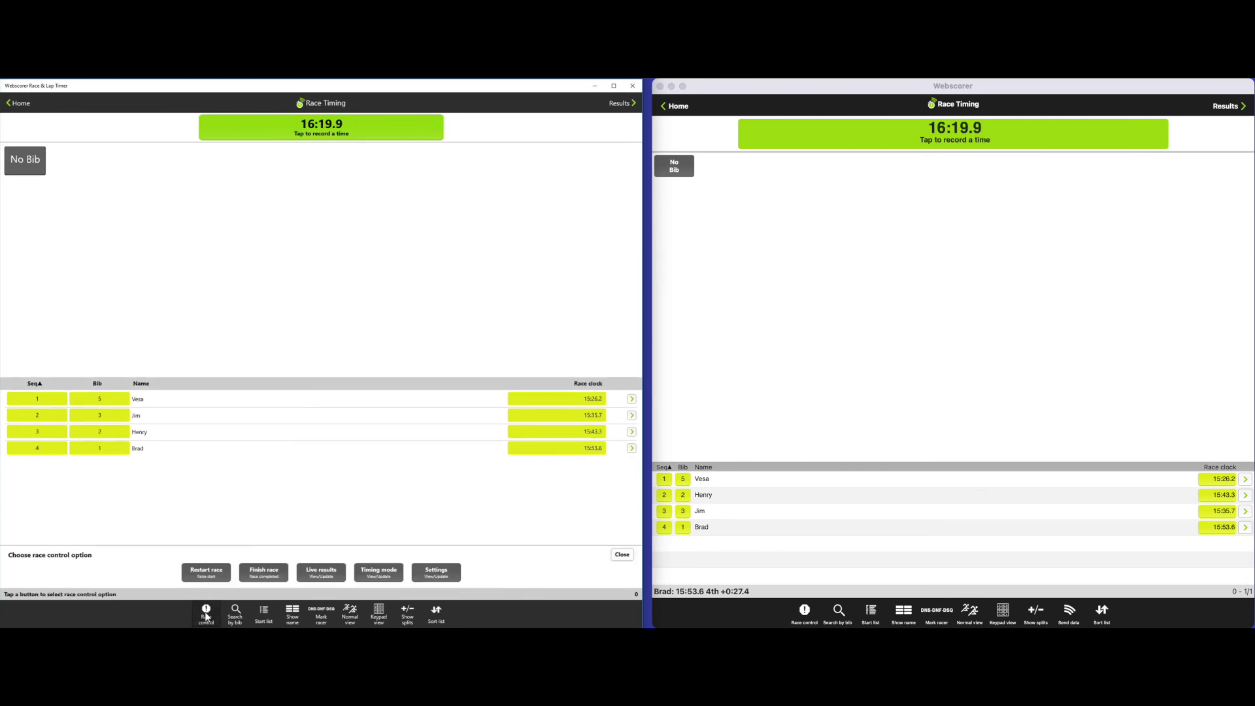
# End the Webscorer 5K race on all devices to show the final results.
pyautogui.click(274, 573)
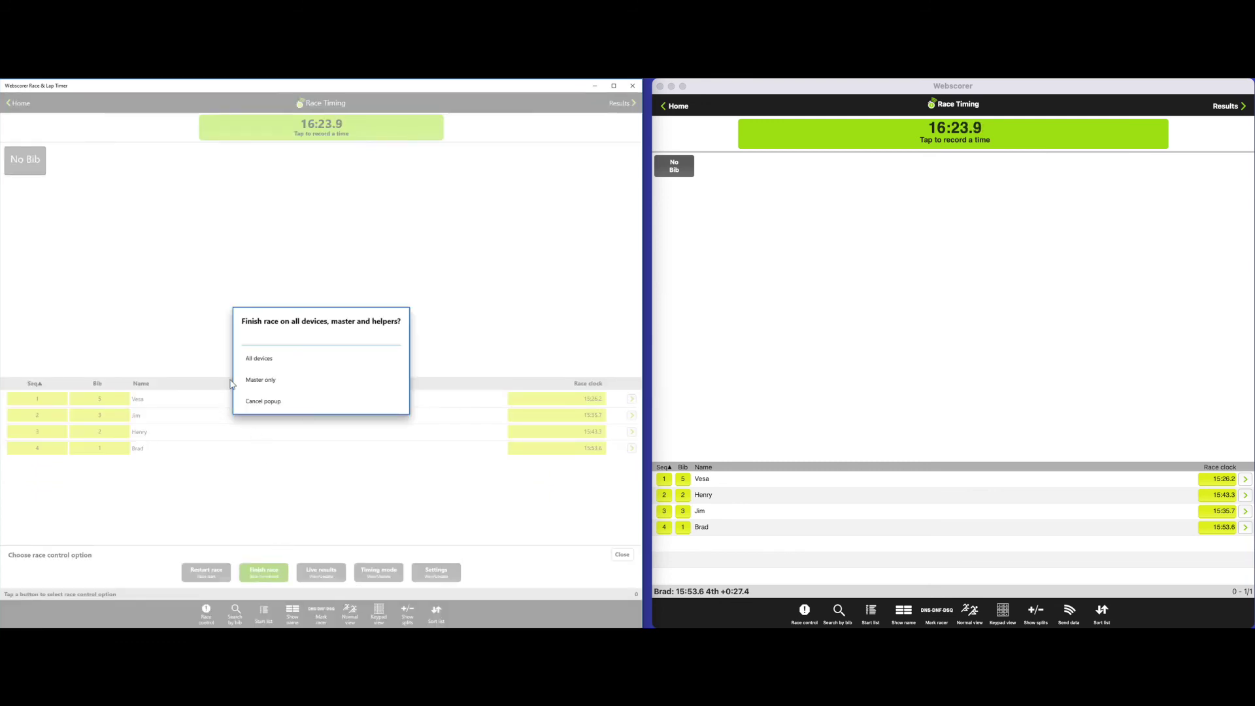
pyautogui.click(259, 359)
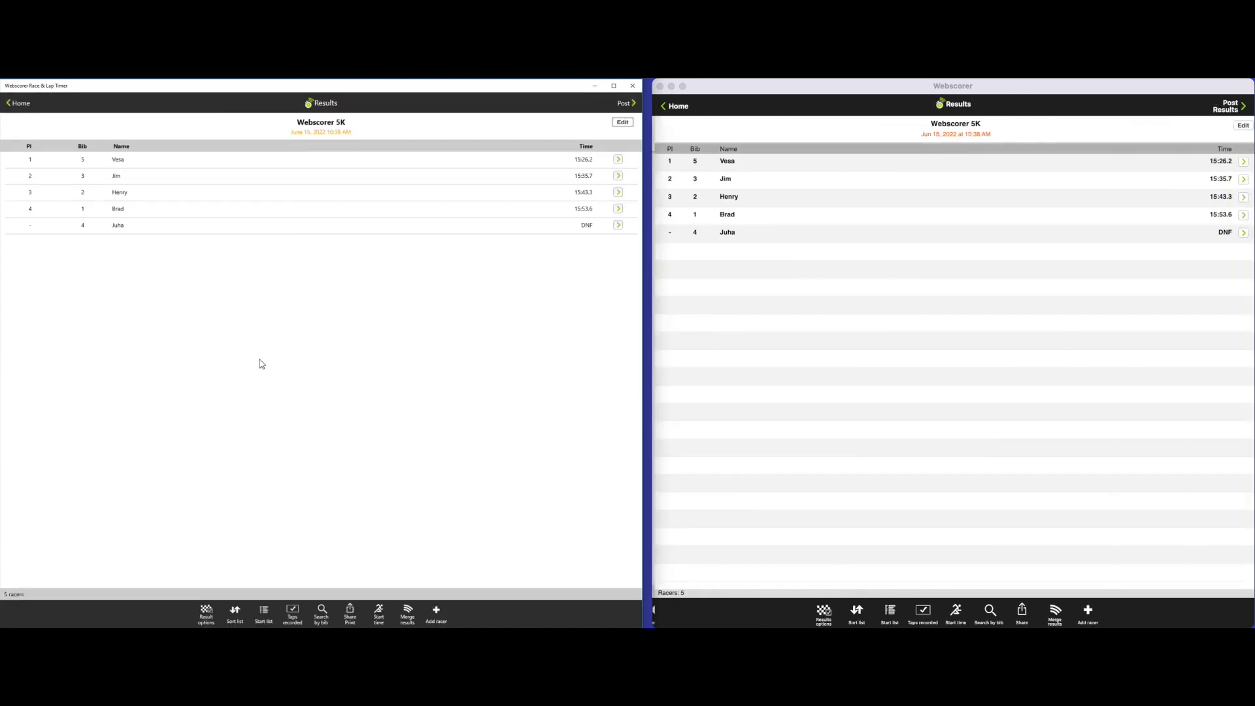